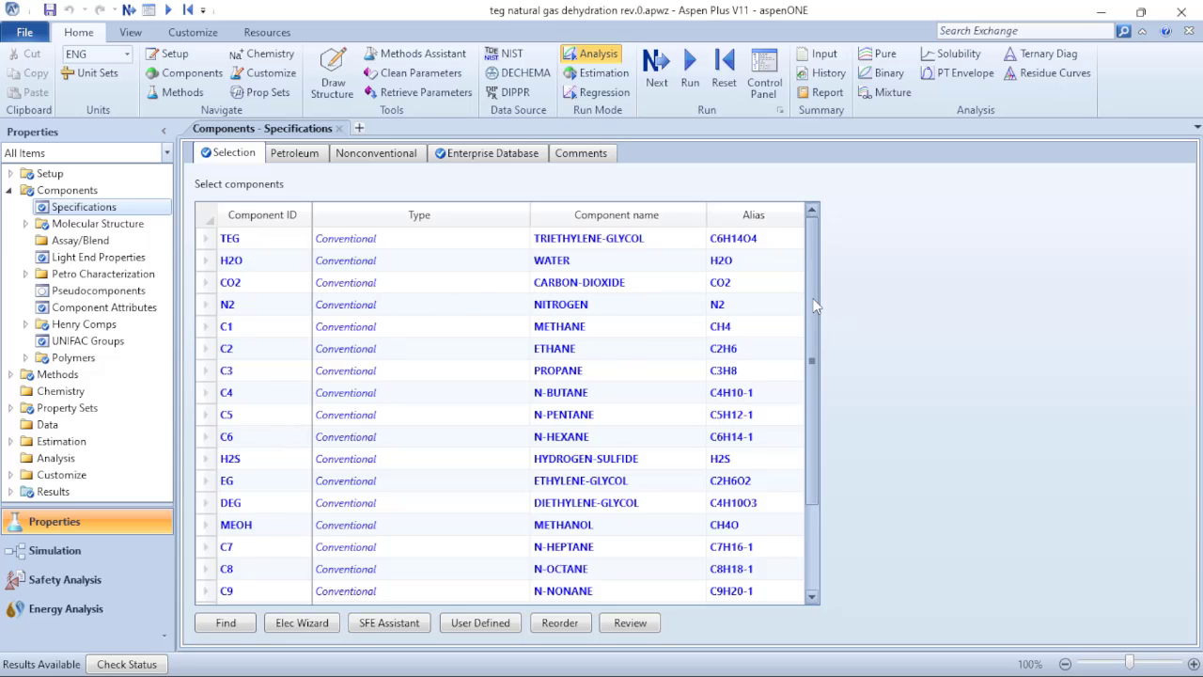
# - Review the component list, then bring up the Methods Specifications form
pyautogui.moveTo(812, 311); pyautogui.dragTo(828, 242)
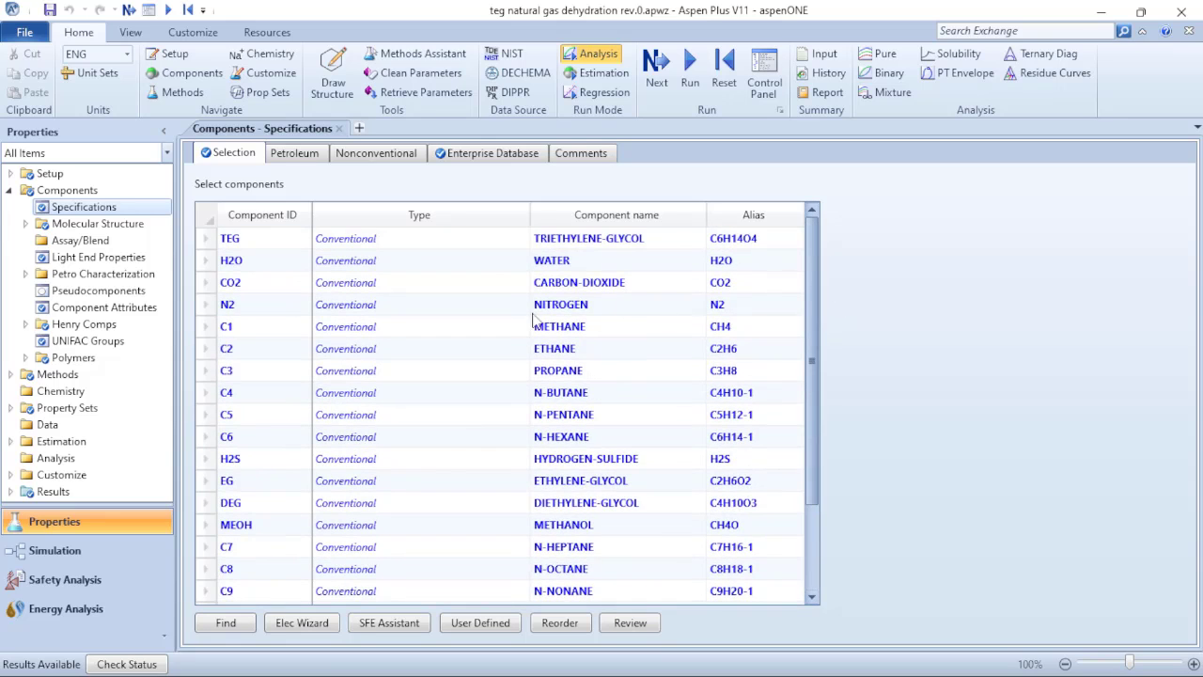
pyautogui.click(11, 374)
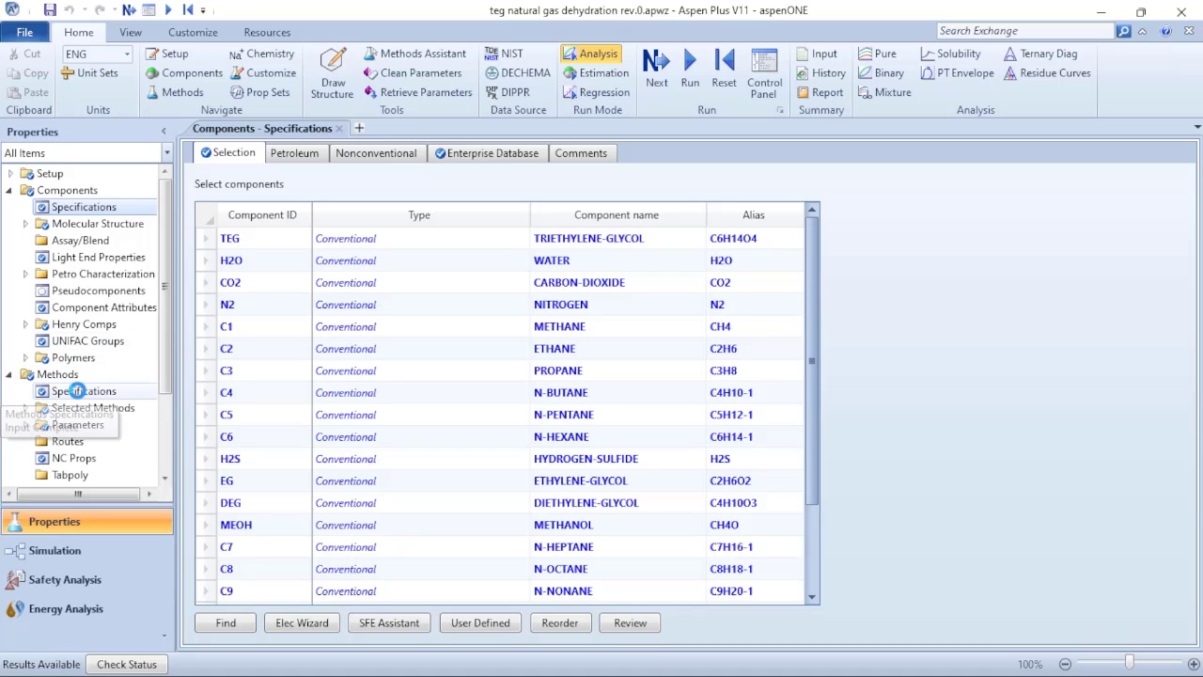
pyautogui.click(82, 393)
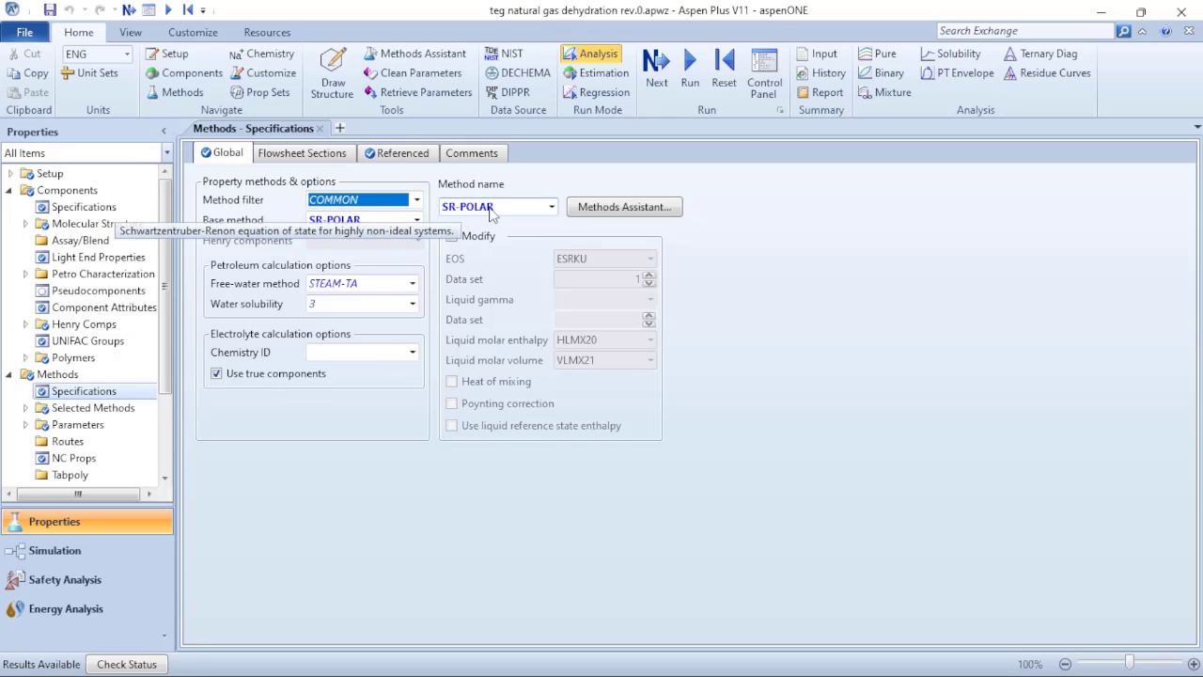
# - Check the Global settings: SR-POLAR base method with STEAM-TA for free water
pyautogui.click(816, 293)
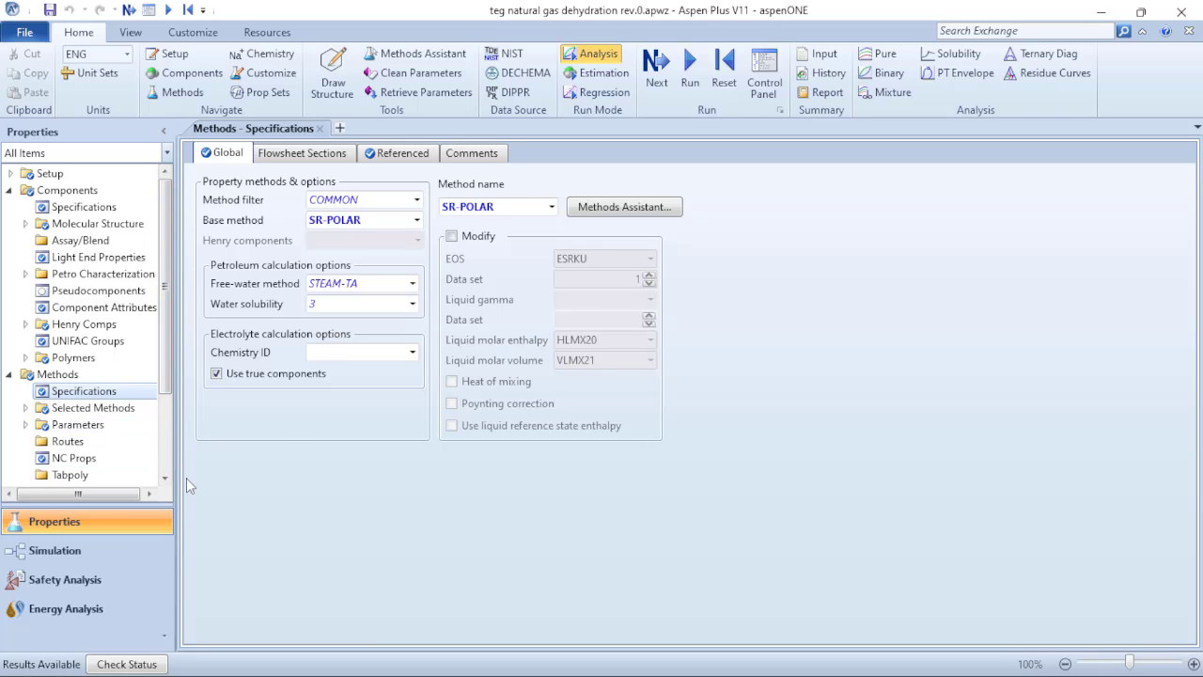
# - Return to the ABSORBER flowsheet and browse the Columns and Mixers/Splitters palettes
pyautogui.click(66, 552)
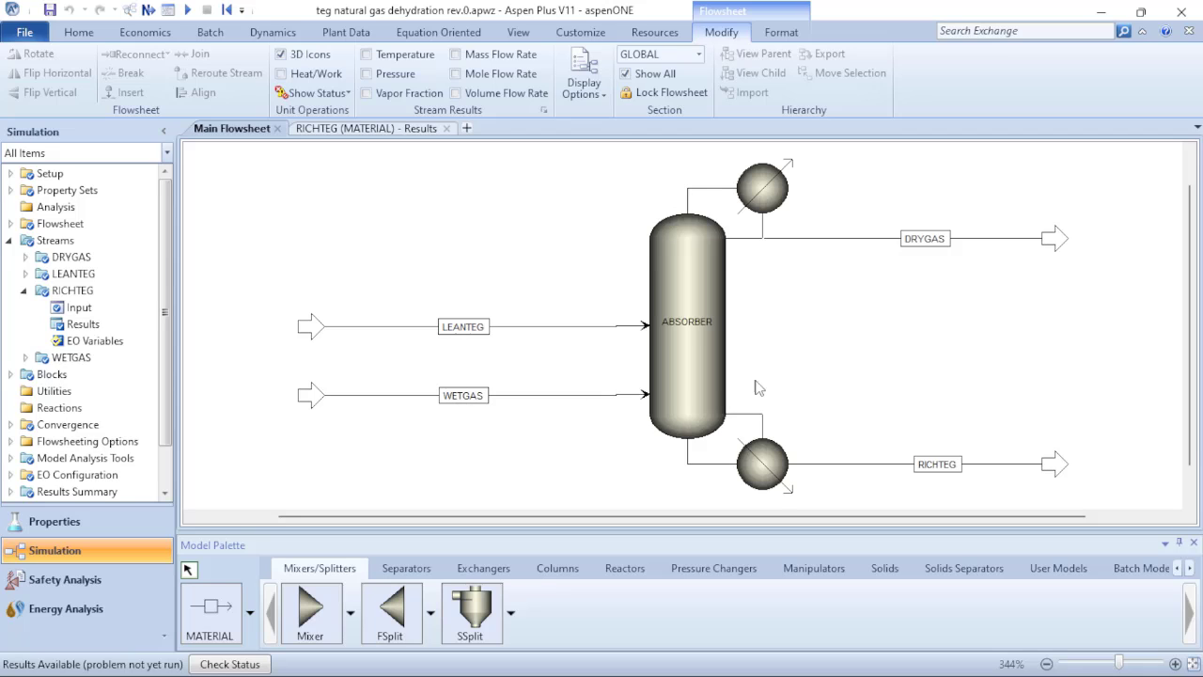
pyautogui.click(558, 575)
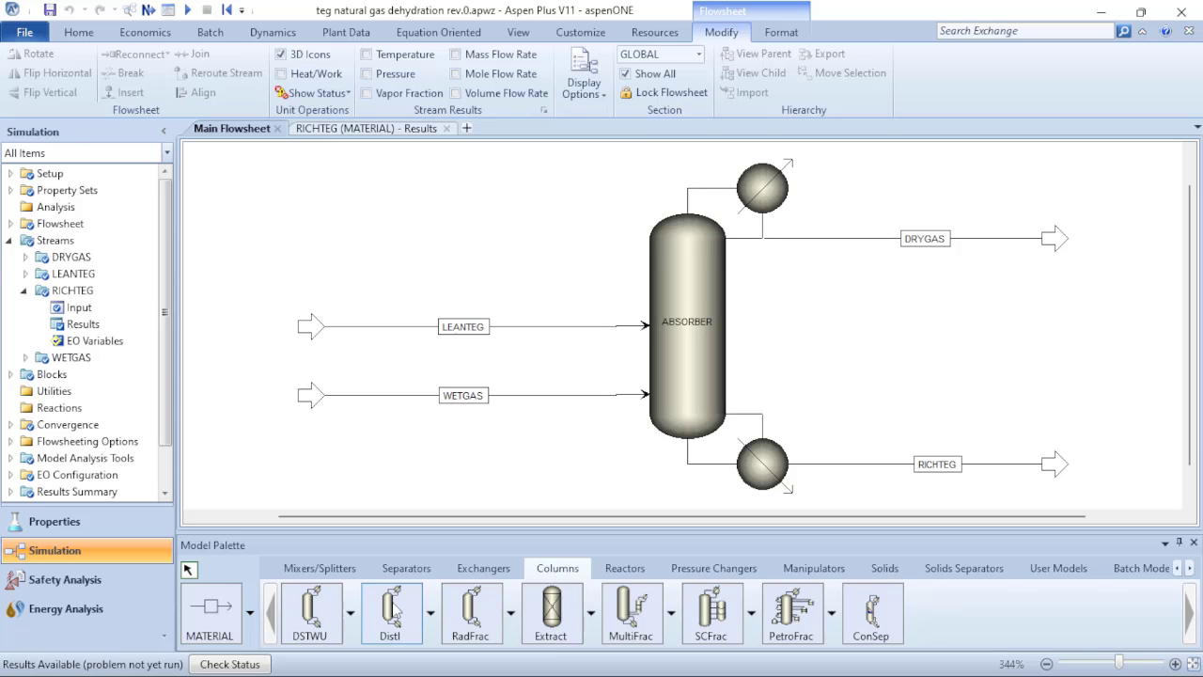
pyautogui.click(319, 568)
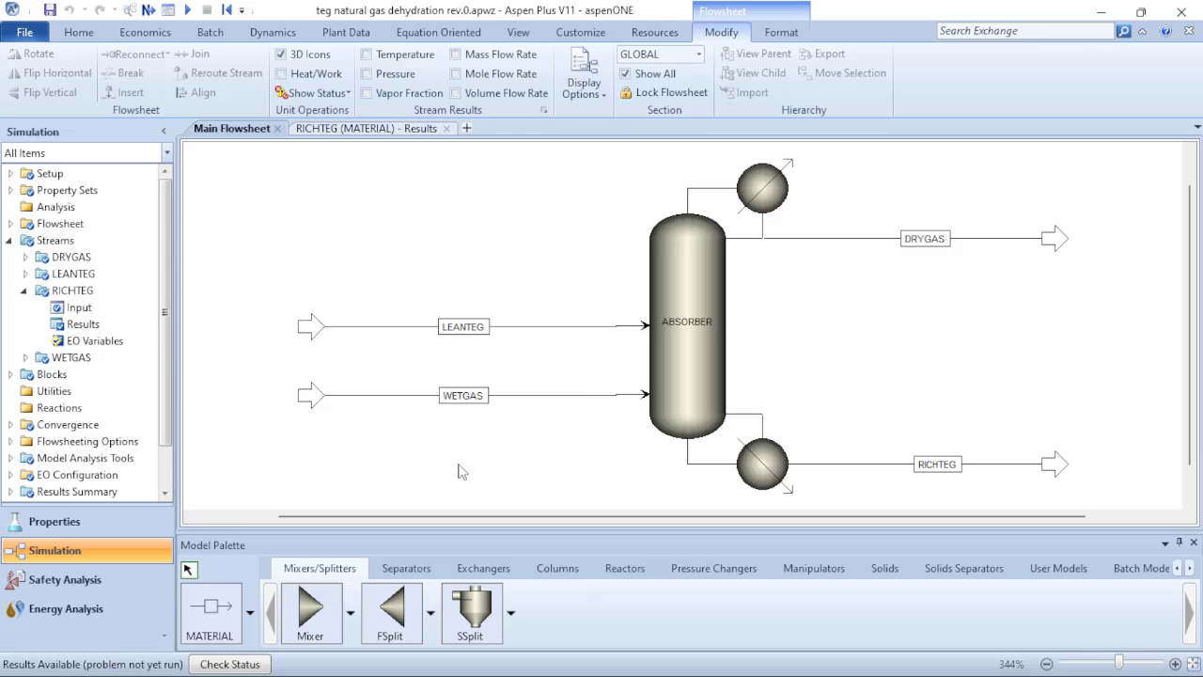
# - Place a Flash2 drum from the Separators palette beside the RICHTEG outlet
pyautogui.click(406, 569)
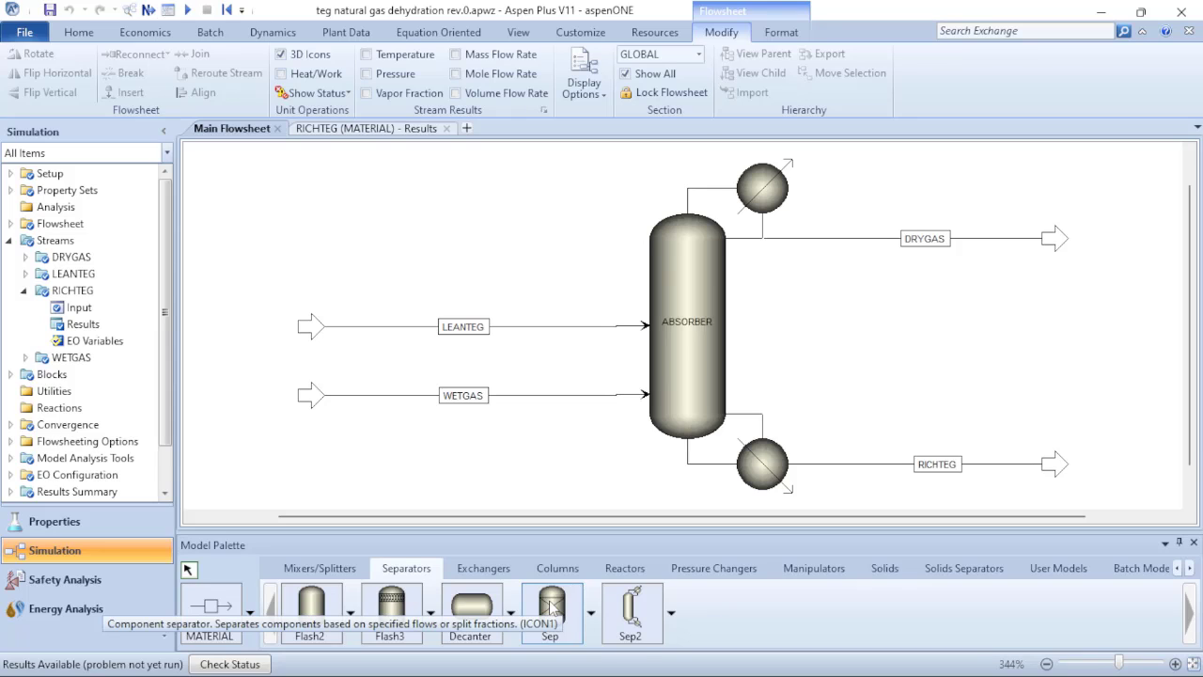
pyautogui.click(313, 612)
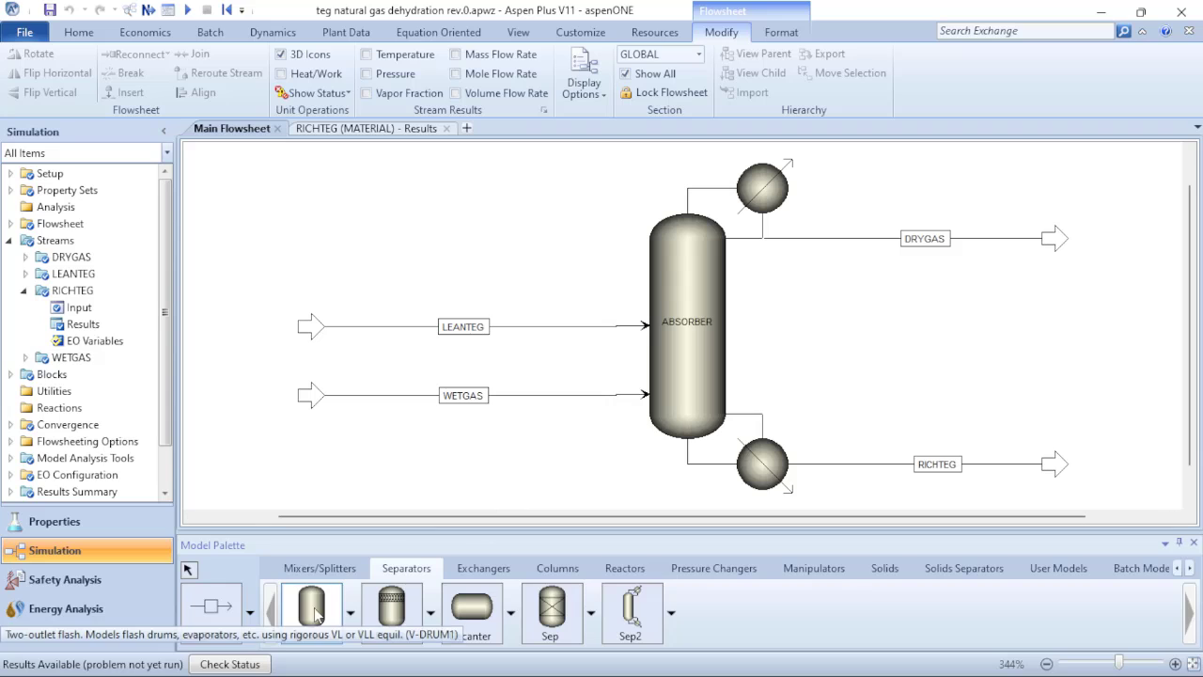
pyautogui.click(1084, 419)
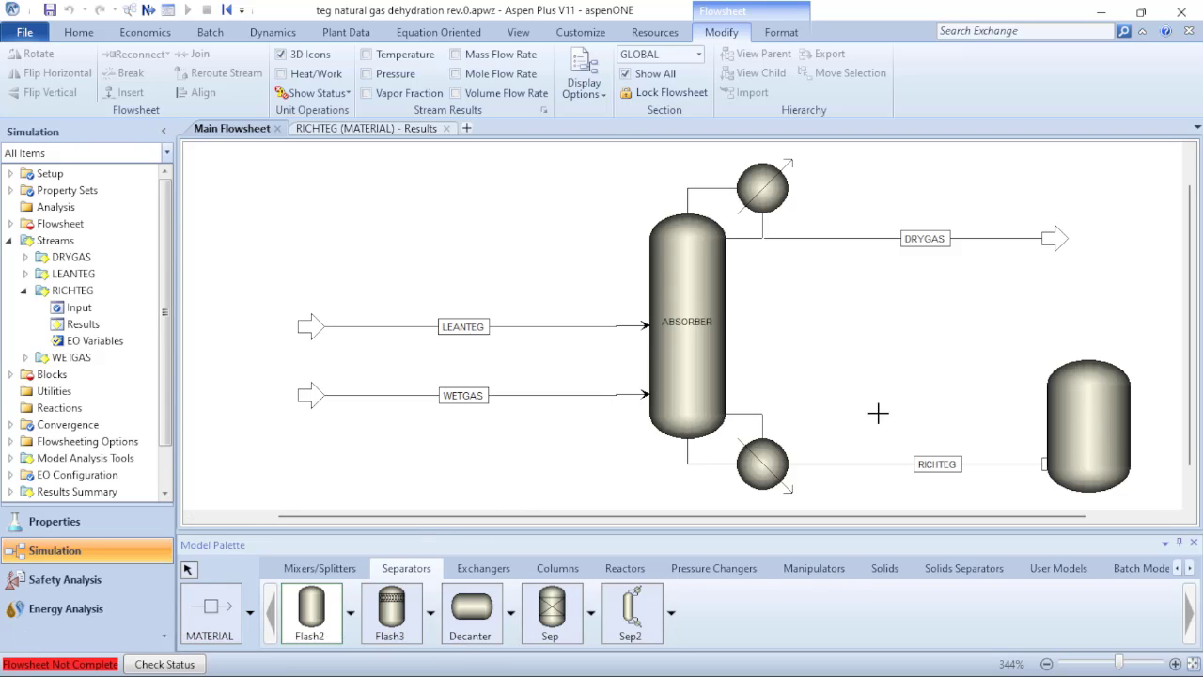
# - Move flash block B1 toward the flowsheet's lower right and fit the view
pyautogui.rightClick(1081, 423)
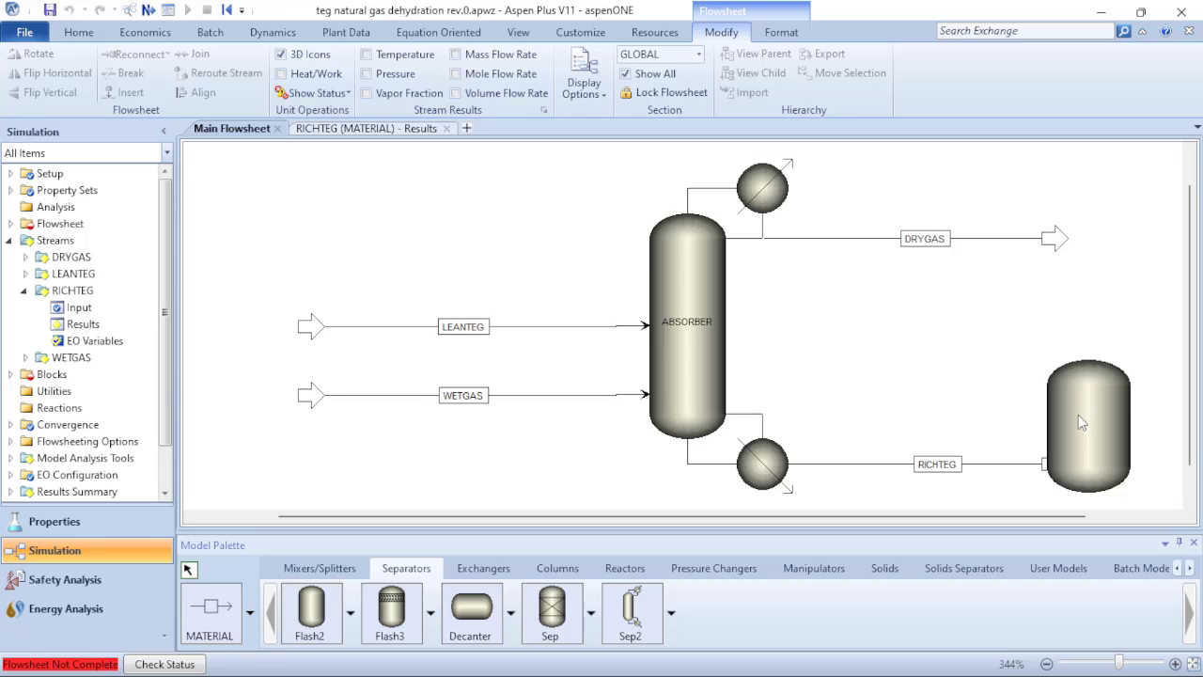
pyautogui.click(1079, 413)
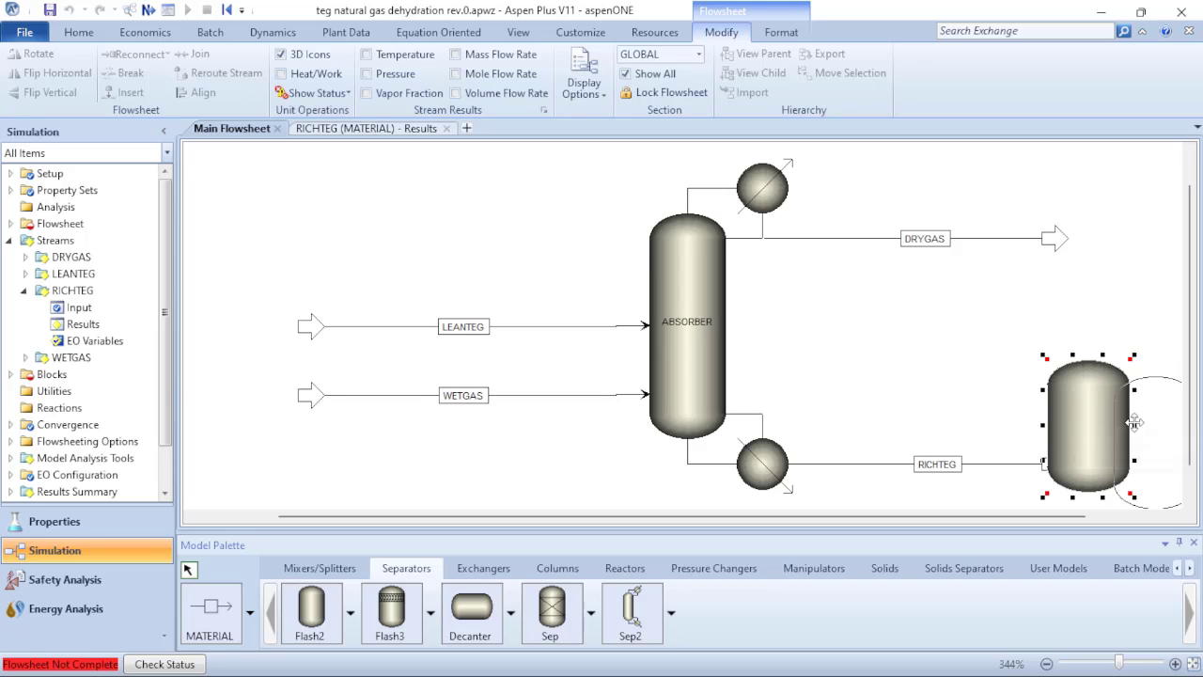
pyautogui.moveTo(1128, 440); pyautogui.dragTo(1176, 473)
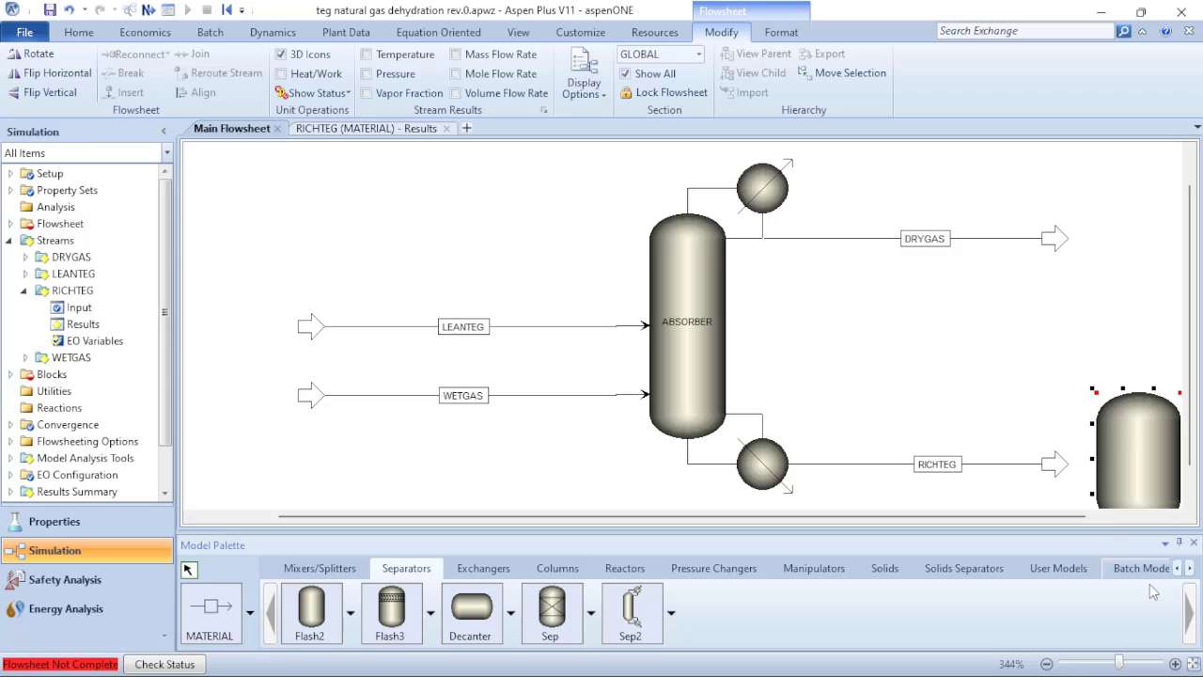
pyautogui.click(1193, 664)
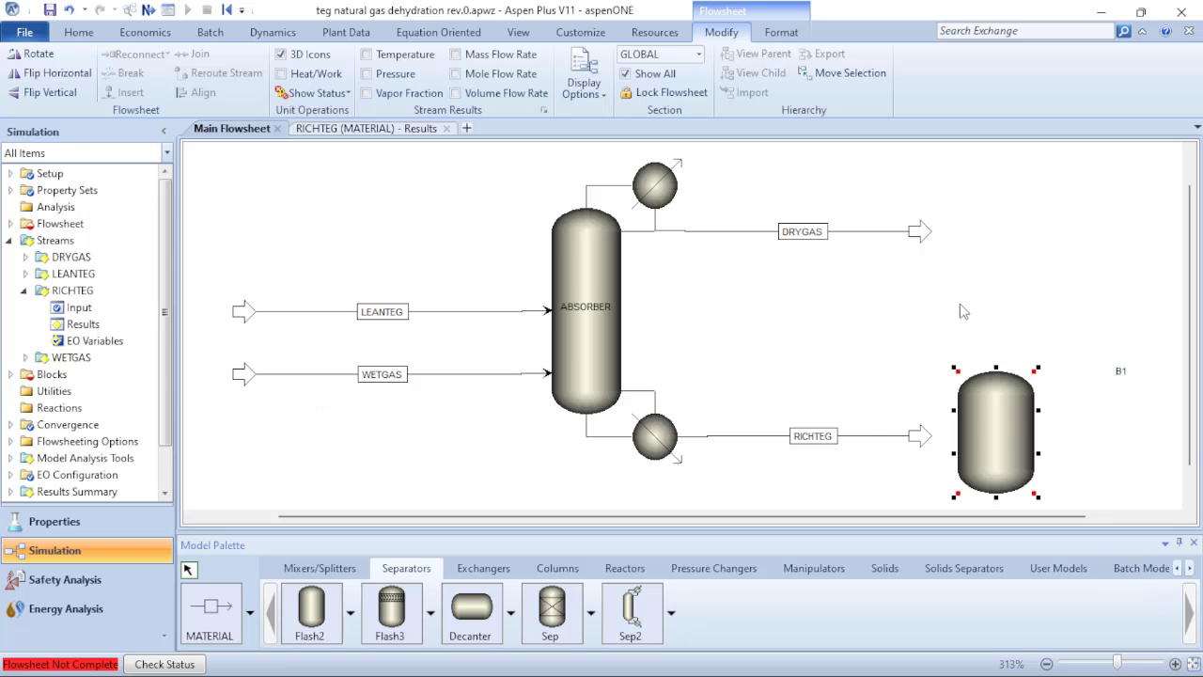
# - Rename block B1 to VESSEL
pyautogui.doubleClick(1121, 371)
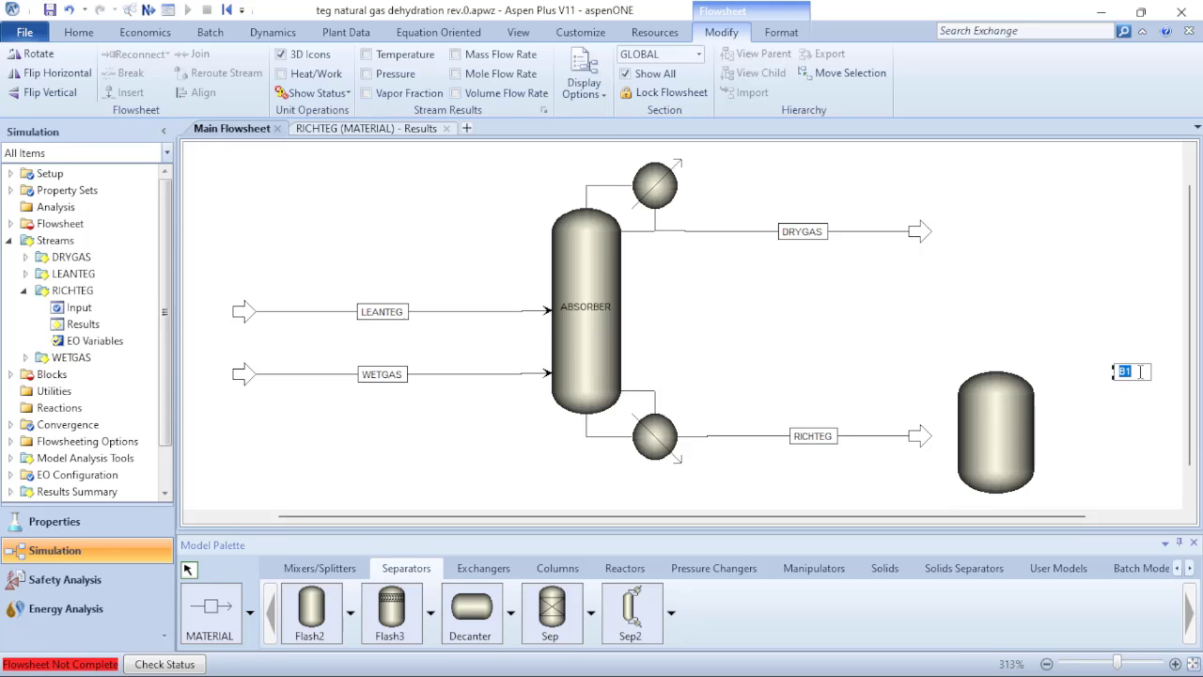
pyautogui.write('VESSEL')
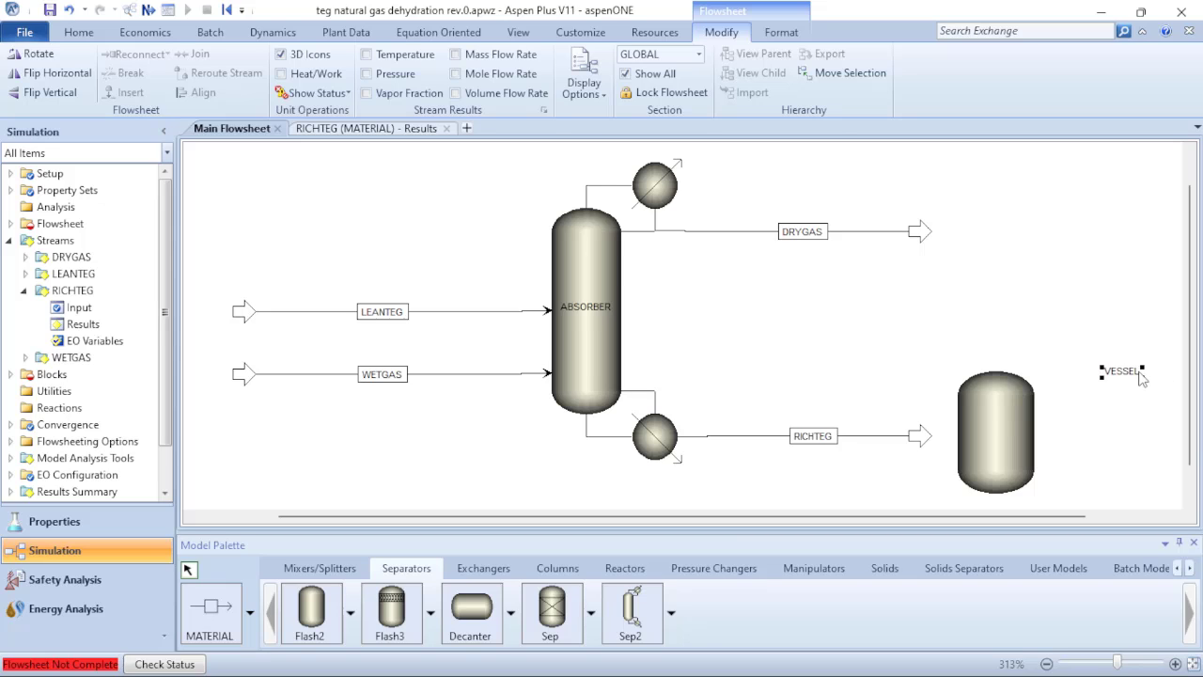
pyautogui.click(1081, 440)
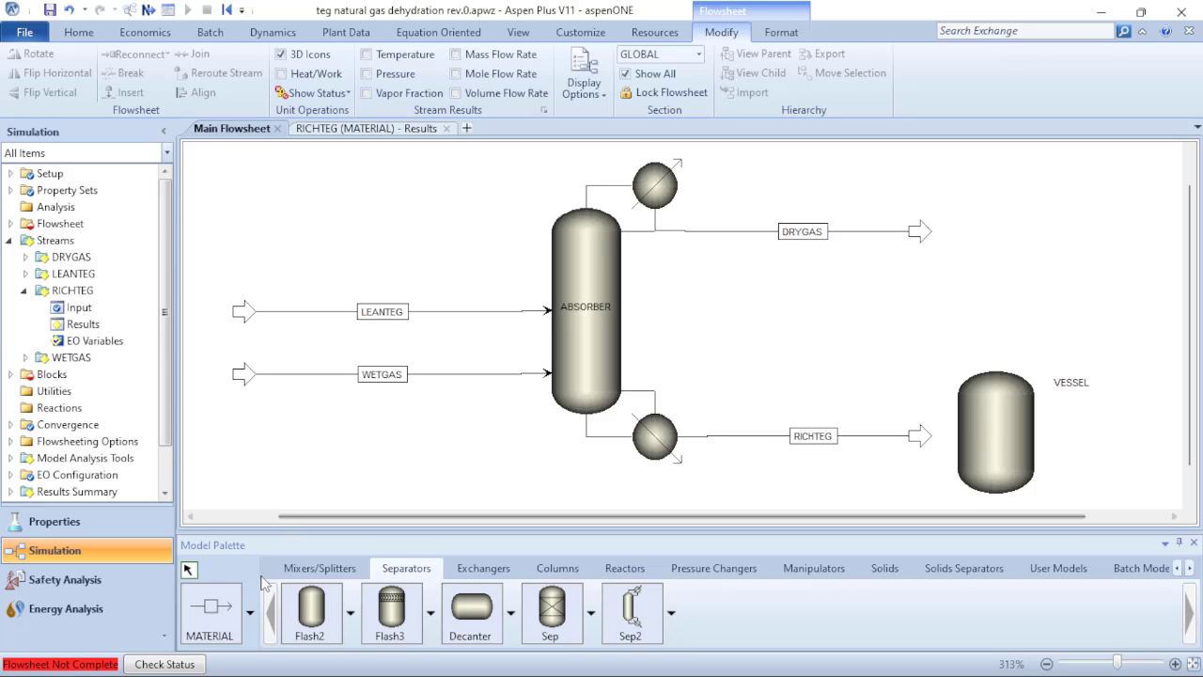
# - Draw product streams S1 from the VESSEL vapor outlet and S2 from its liquid outlet
pyautogui.click(215, 609)
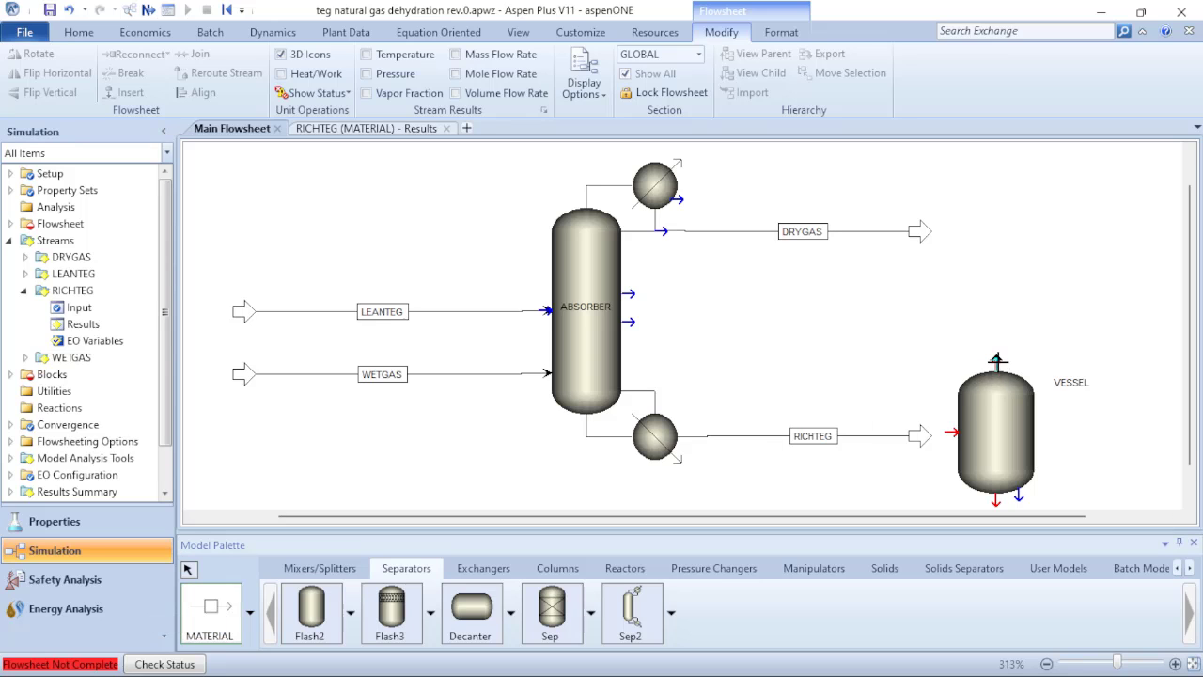
pyautogui.click(996, 360)
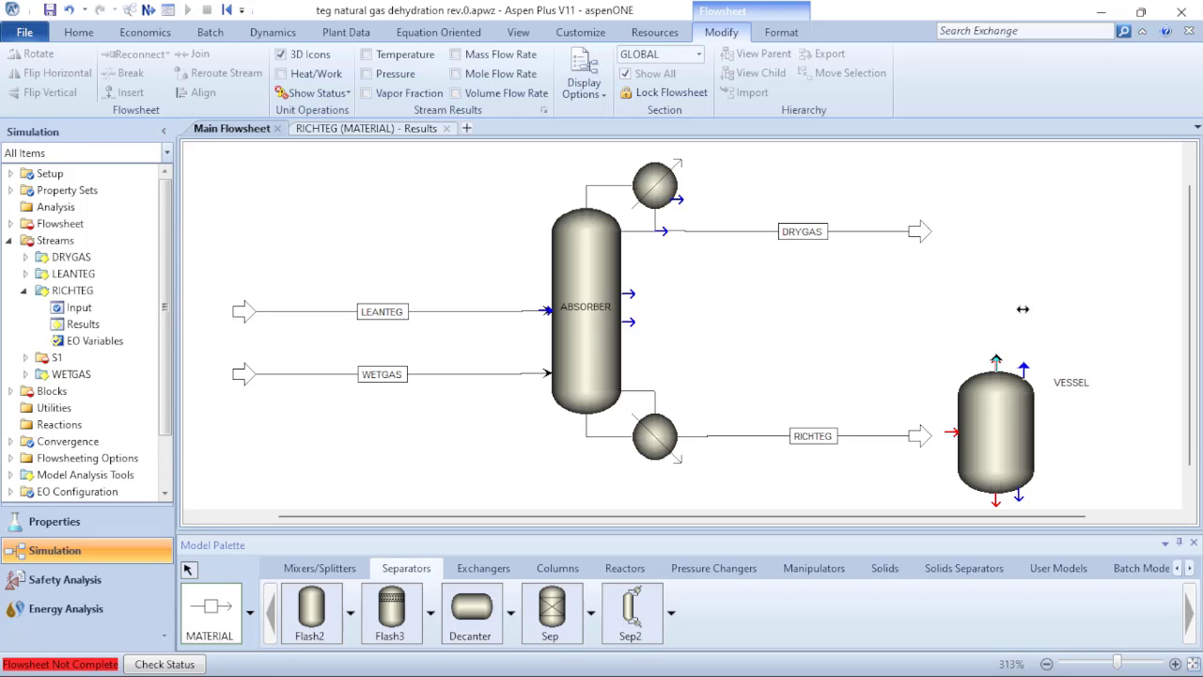
pyautogui.click(1091, 311)
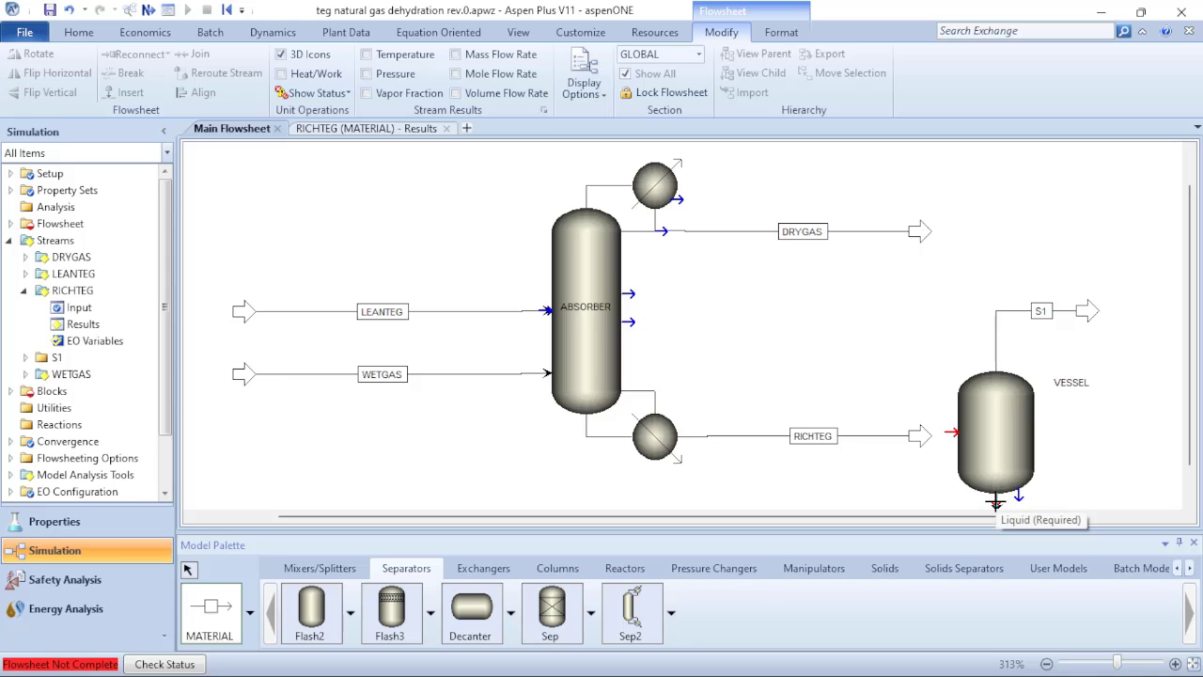
pyautogui.click(996, 503)
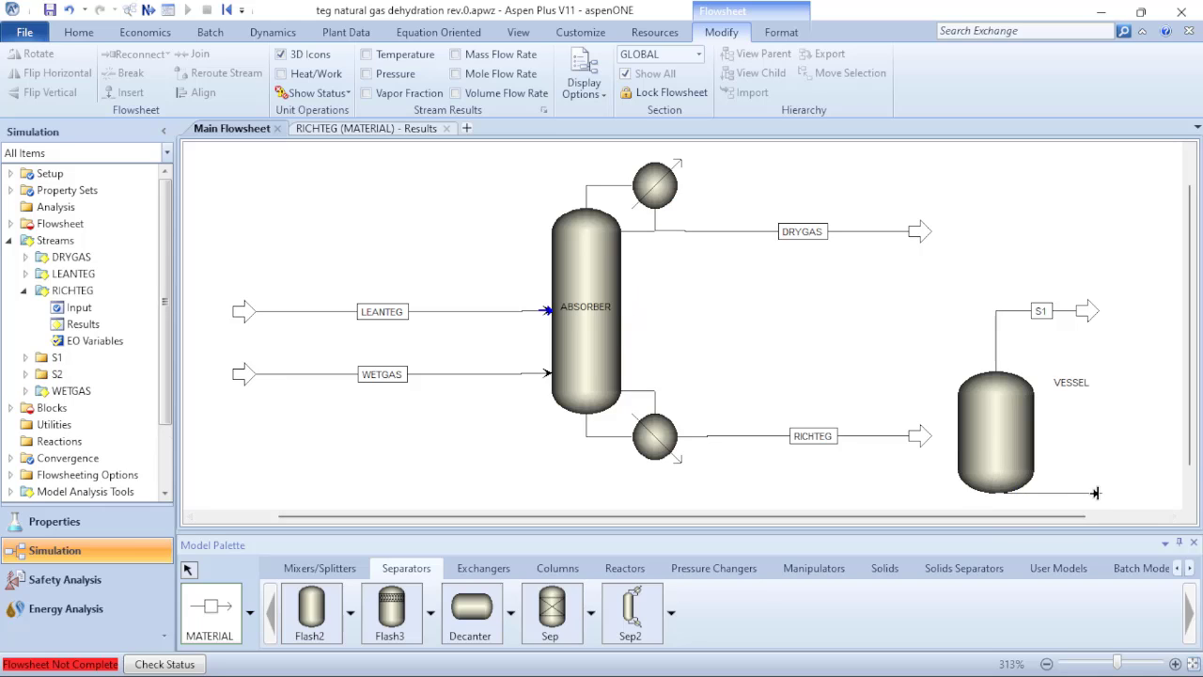
pyautogui.click(1103, 503)
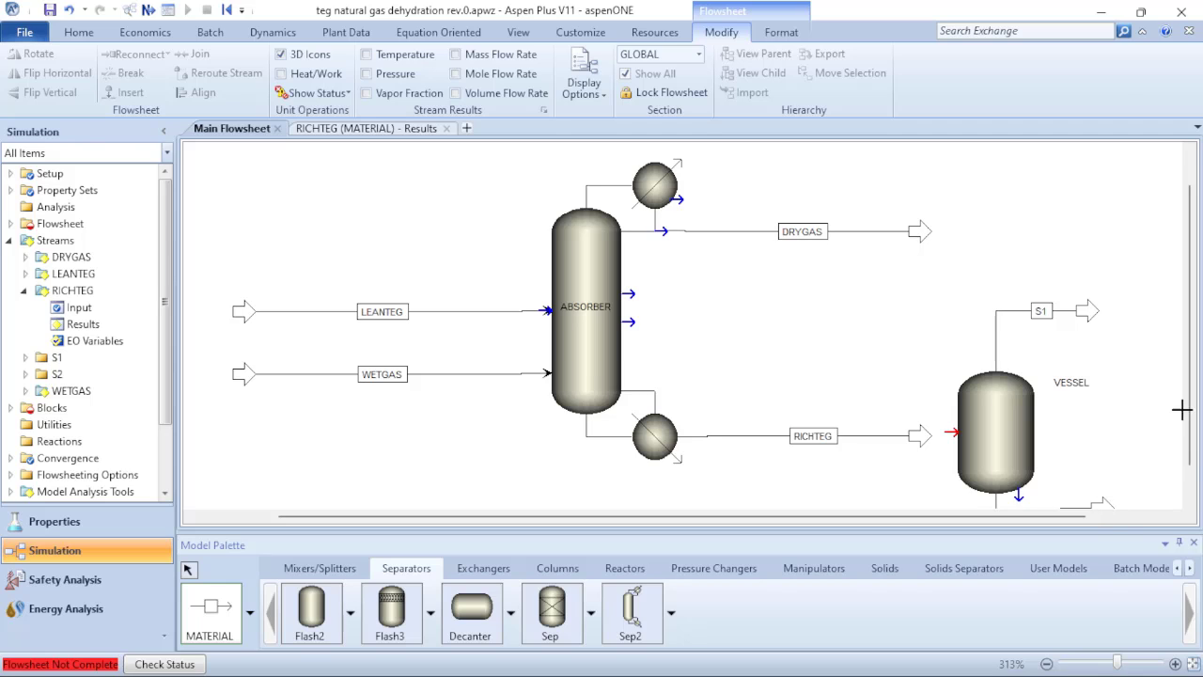
# - Fit the whole flowsheet into view, cancelling an accidental extra stream
pyautogui.click(1192, 664)
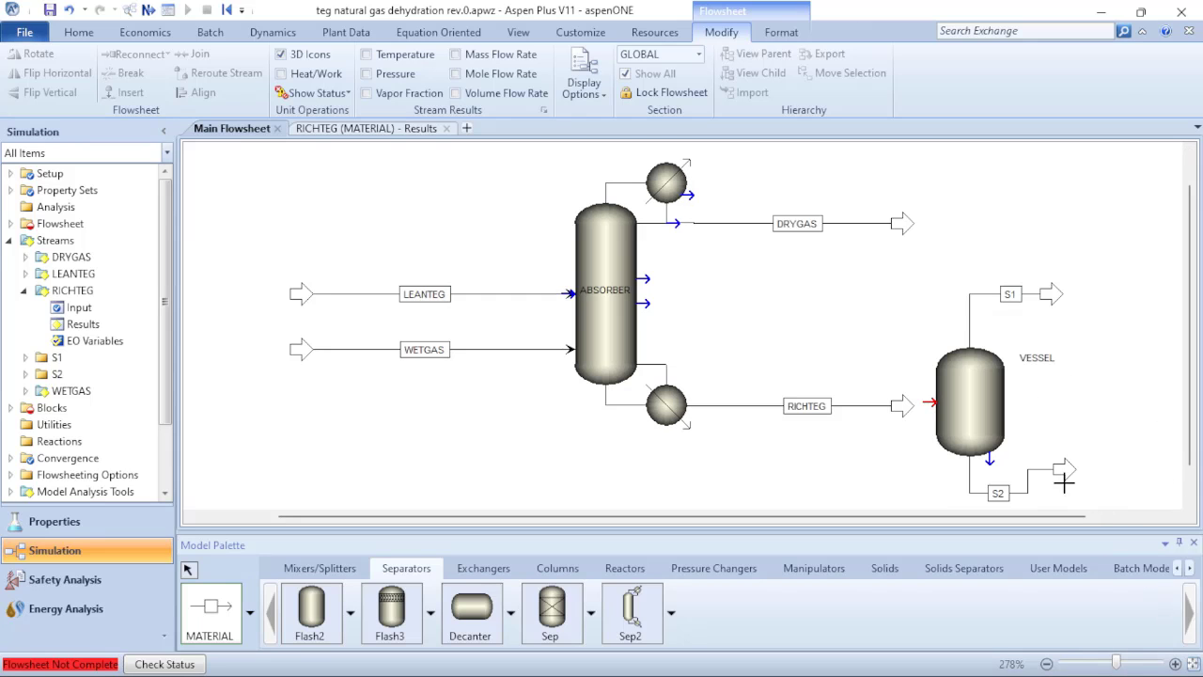
pyautogui.click(1065, 470)
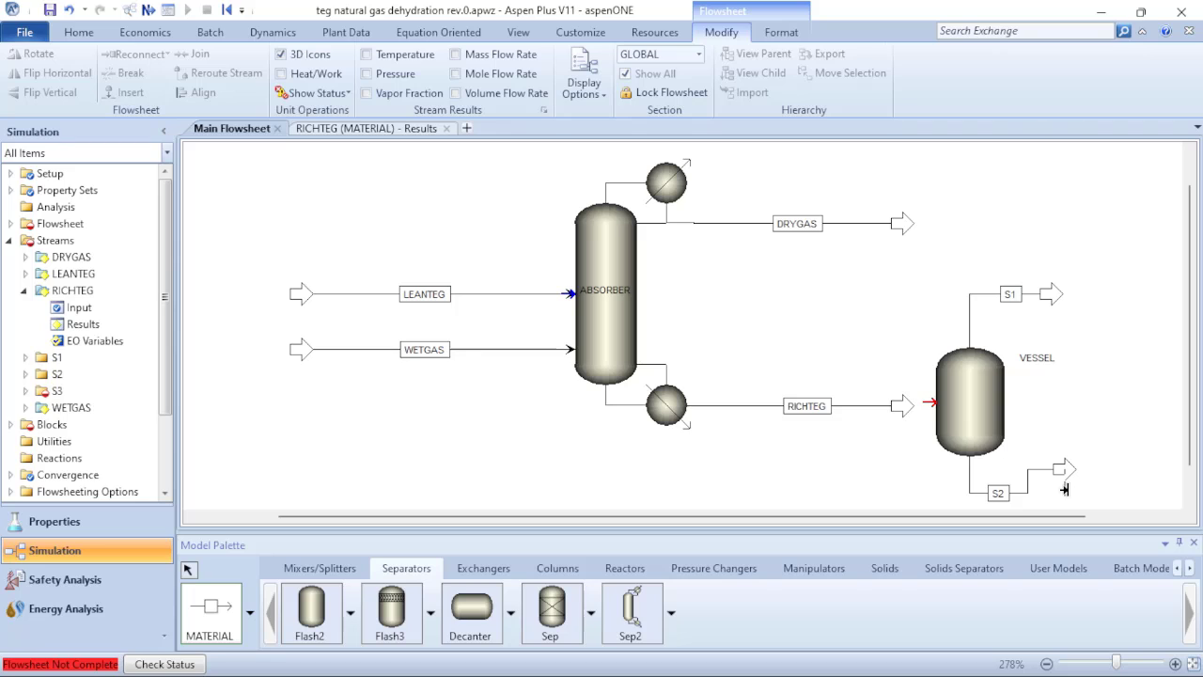
pyautogui.rightClick(1083, 458)
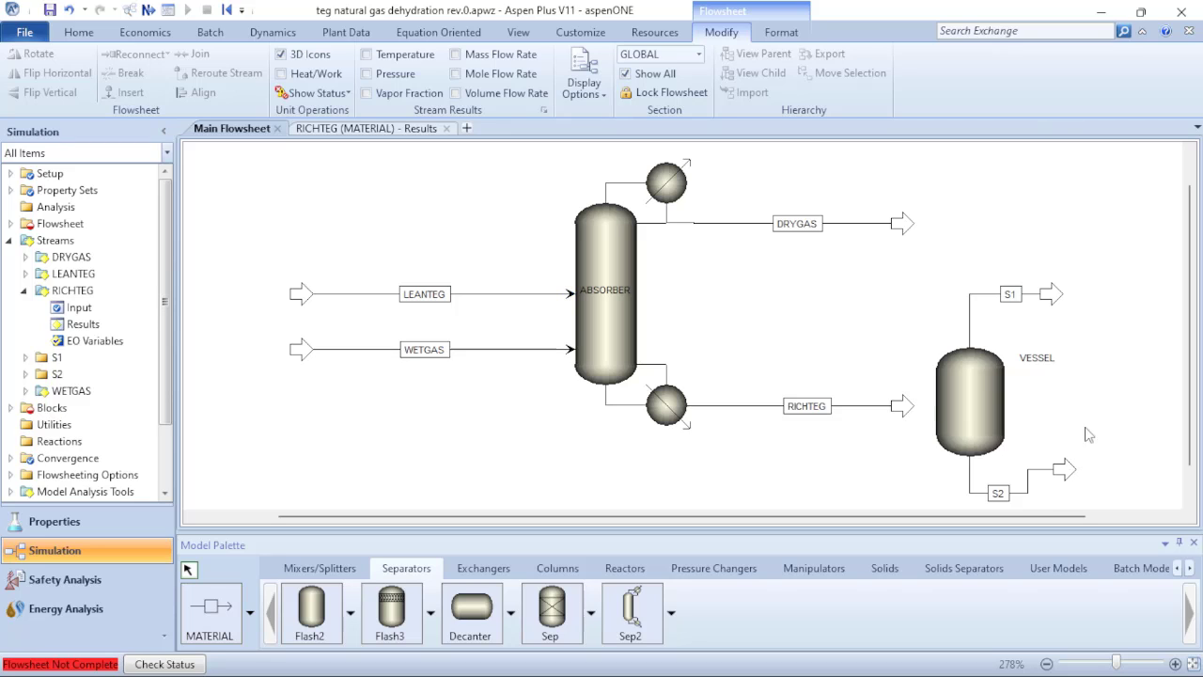
# - Rename the top outlet stream S1 to VAPOUR
pyautogui.click(1010, 295)
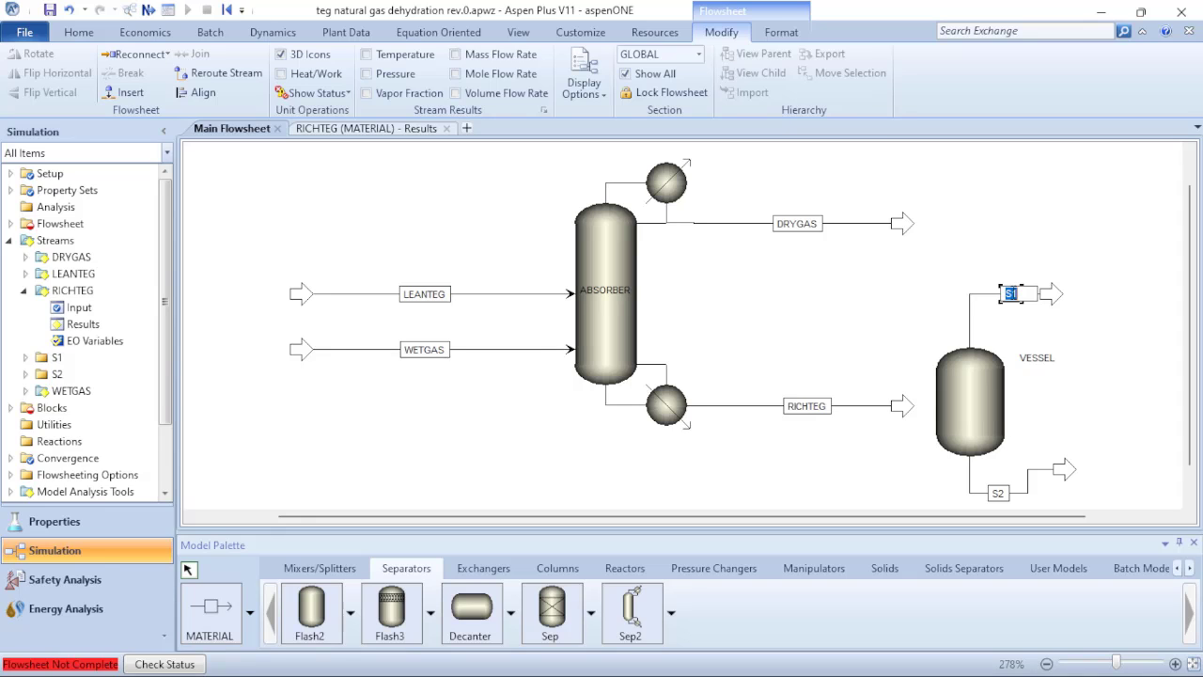
pyautogui.click(1023, 326)
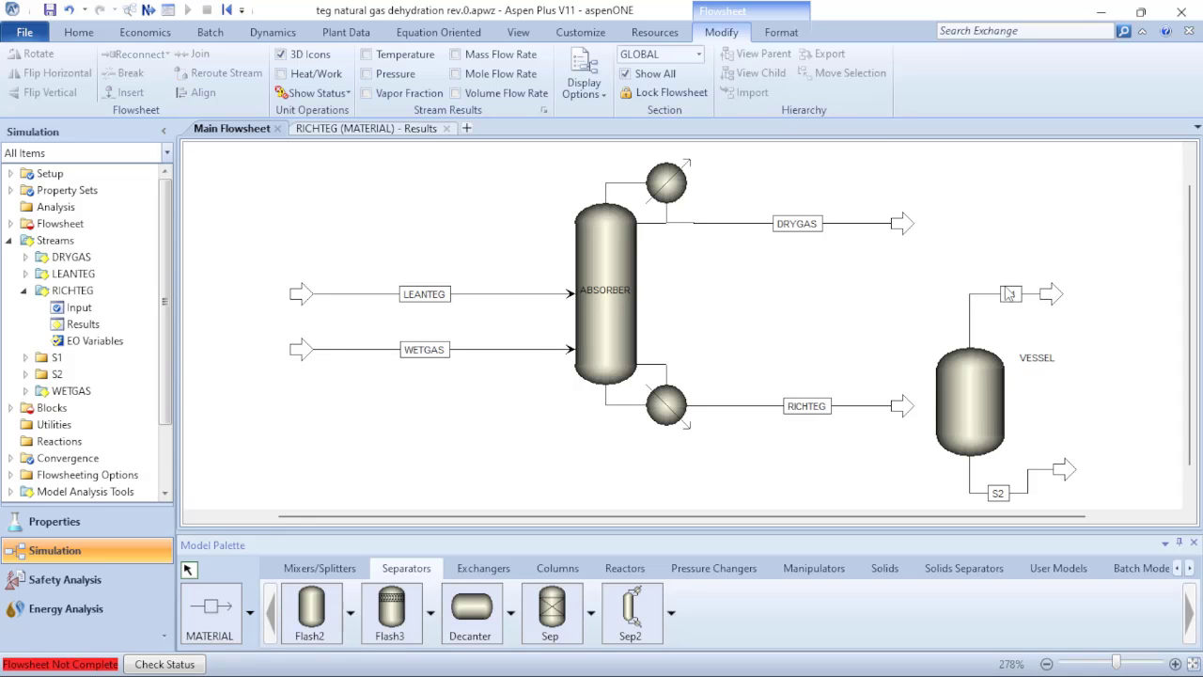
pyautogui.click(1011, 296)
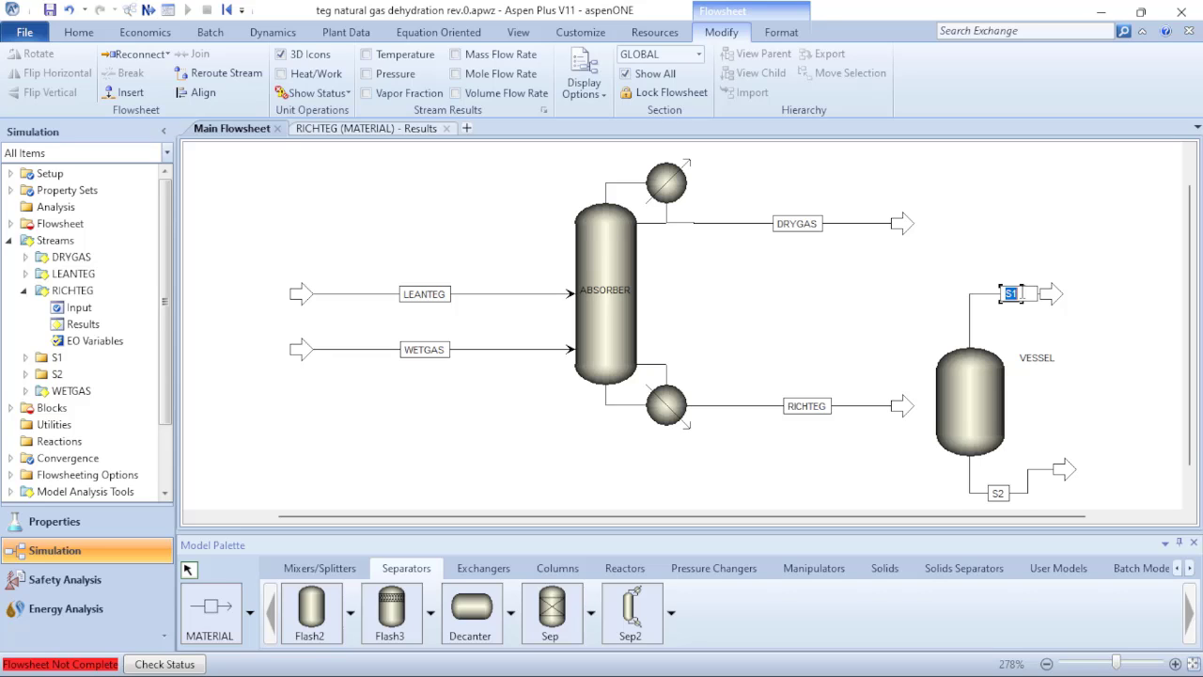
pyautogui.write('VAPOUR')
pyautogui.press('Return')
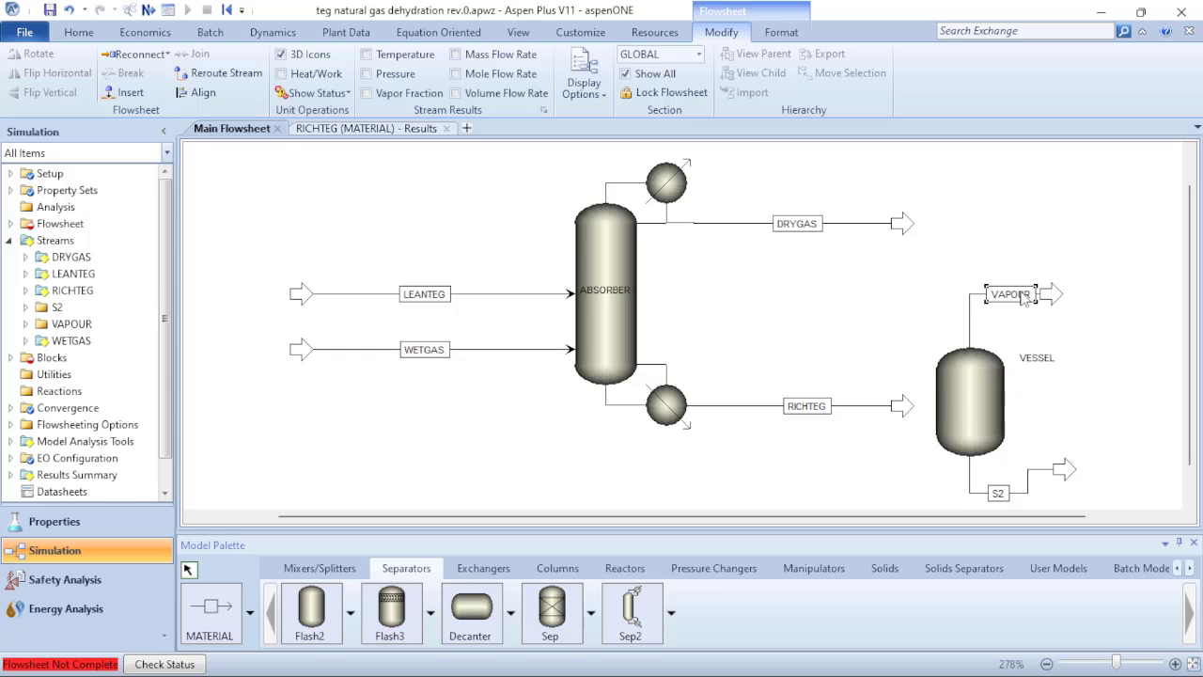
# - Rename the bottom outlet stream S2 to LIQUID
pyautogui.click(998, 492)
pyautogui.write('LIQUID')
pyautogui.press('Return')
pyautogui.click(929, 466)
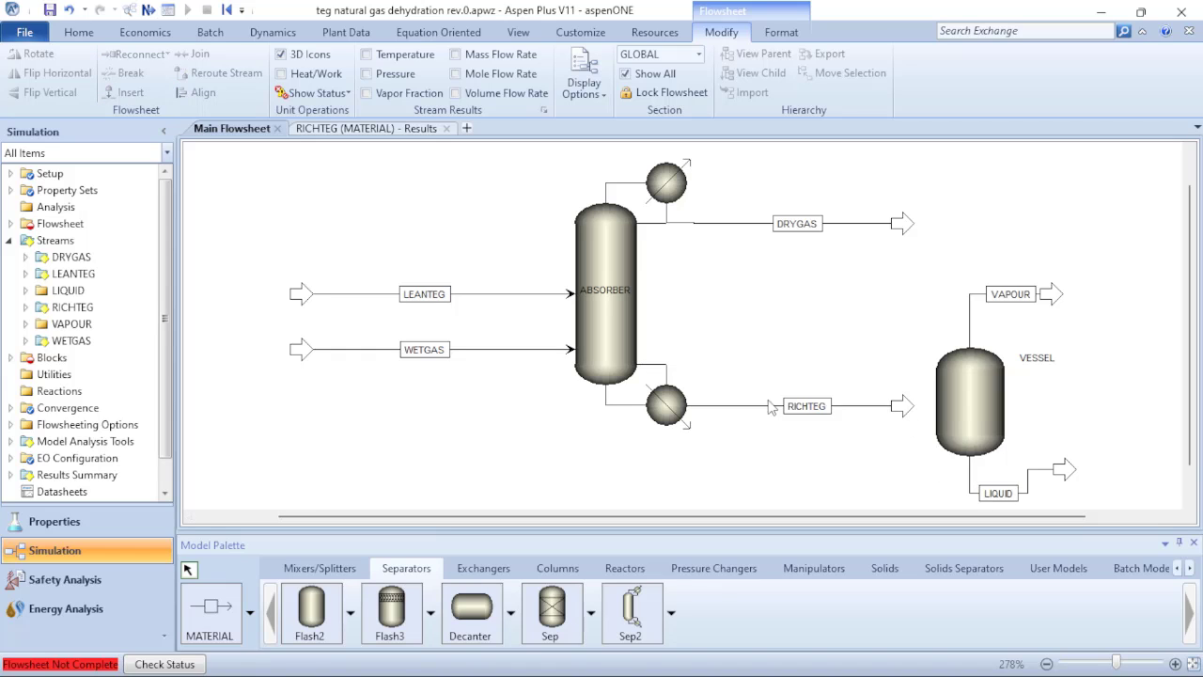
# - Reconnect the RICHTEG stream's destination to the VESSEL feed port
pyautogui.click(898, 407)
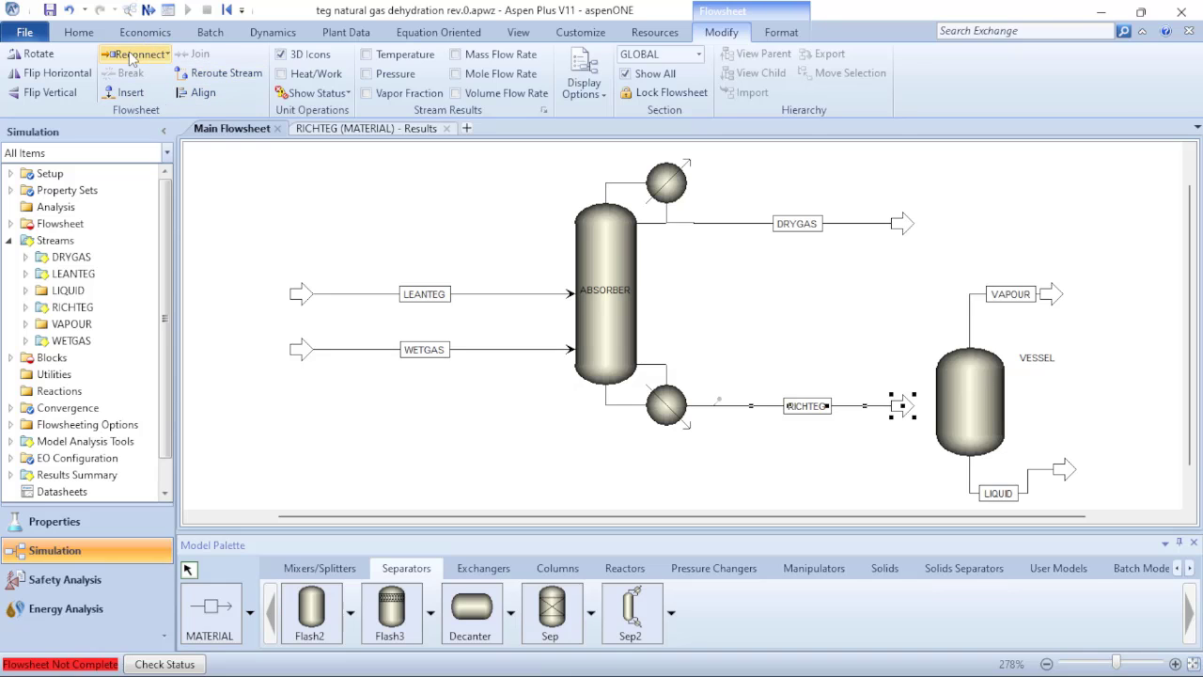
pyautogui.click(167, 57)
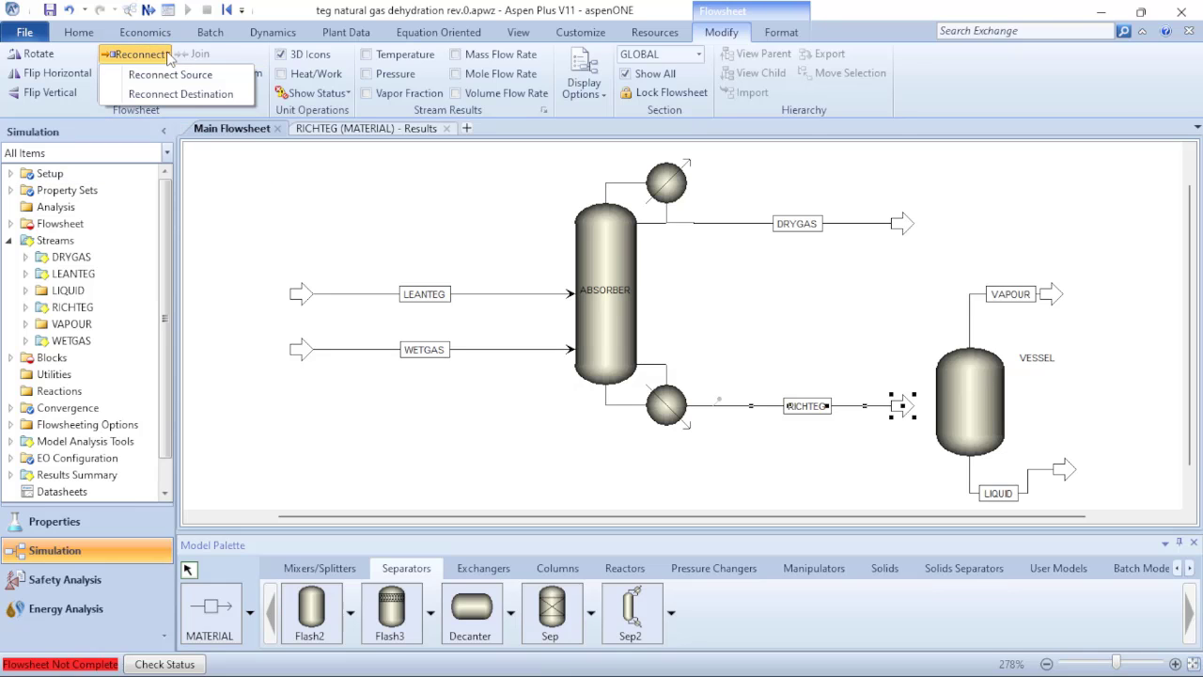
pyautogui.click(172, 104)
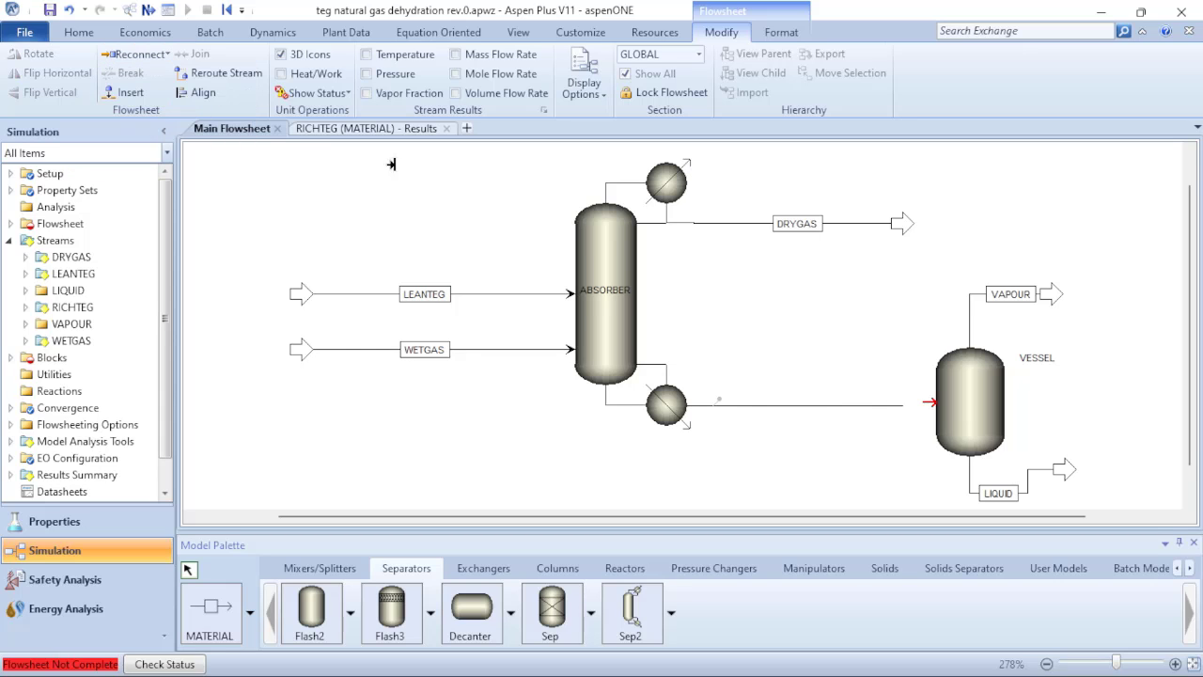
pyautogui.click(925, 402)
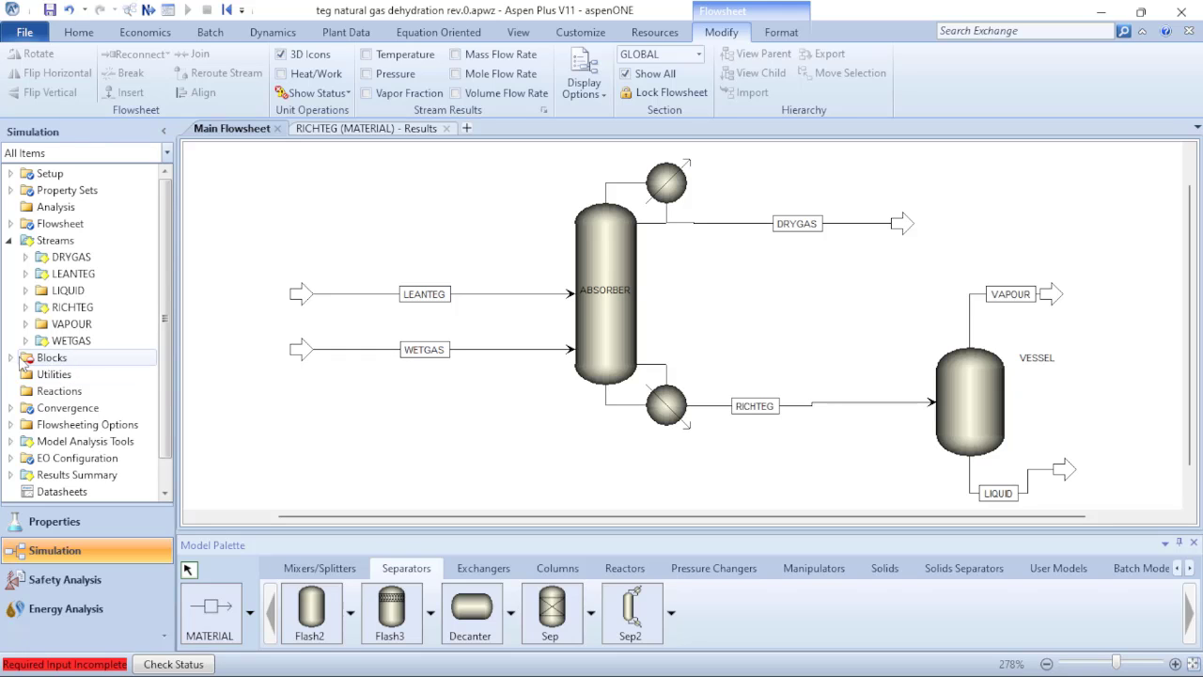
# - Open Blocks > VESSEL > Input to show its Flash2 Specifications form
pyautogui.click(11, 359)
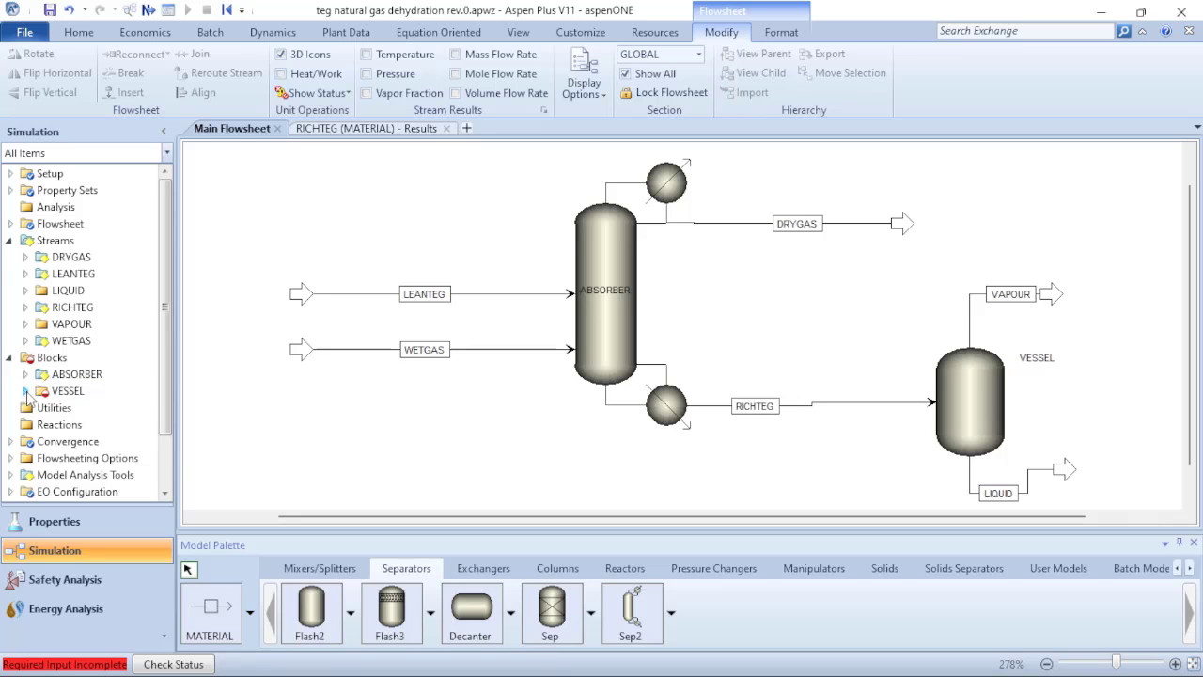
pyautogui.click(25, 392)
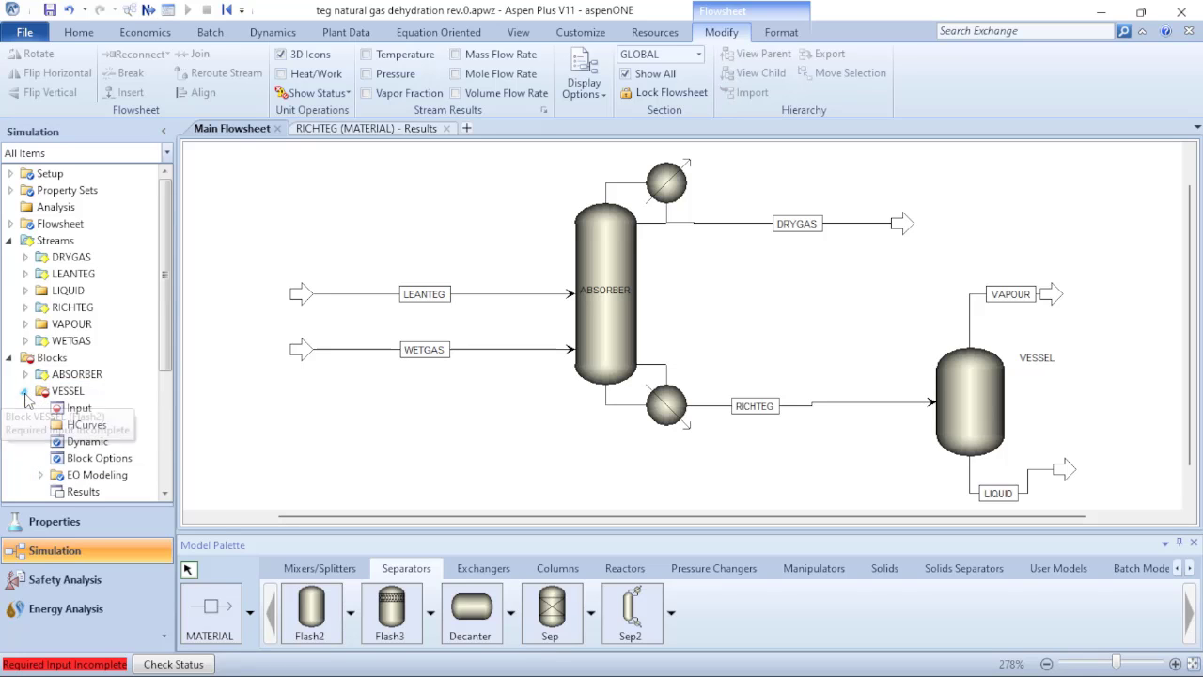
pyautogui.click(79, 411)
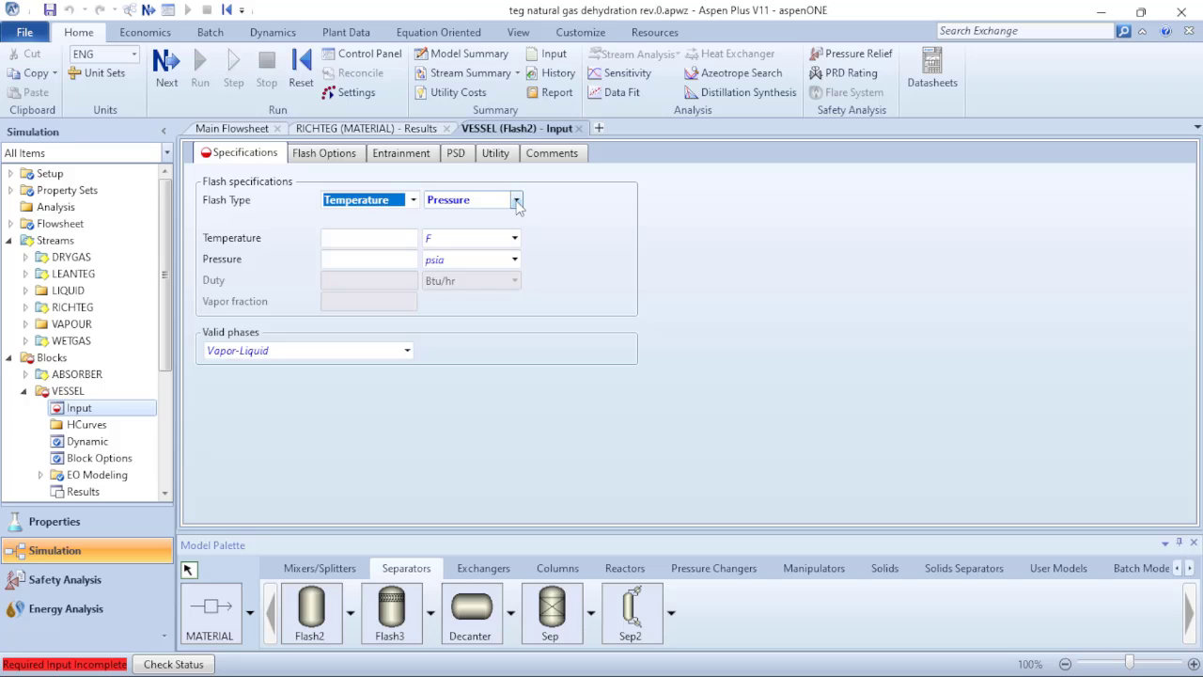
# - Set the VESSEL flash to 44.7 psia pressure and flash type Duty at 0 Btu/hr
pyautogui.click(397, 257)
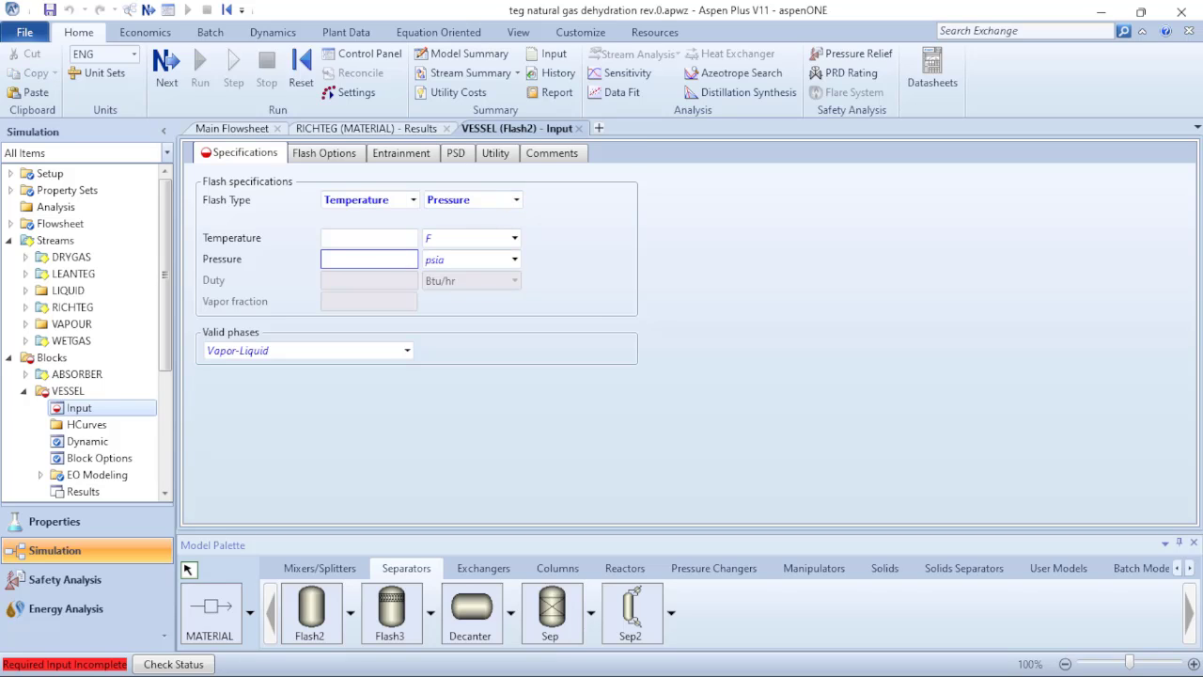
pyautogui.write('44.7')
pyautogui.press('Return')
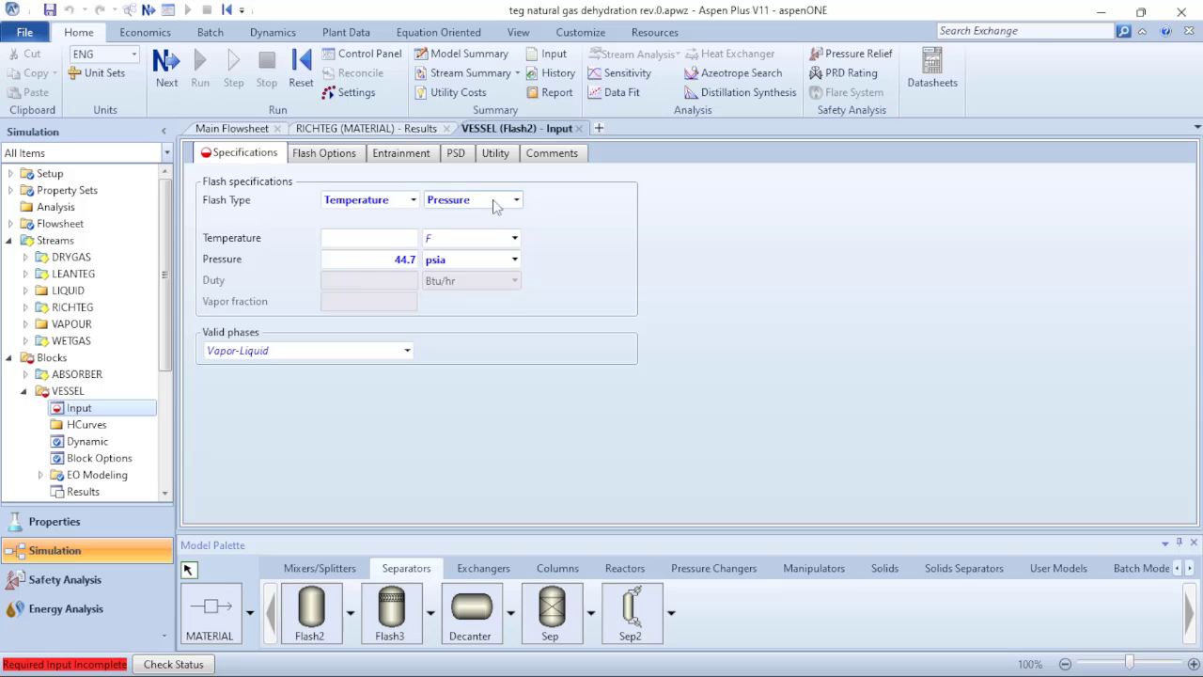
pyautogui.click(413, 200)
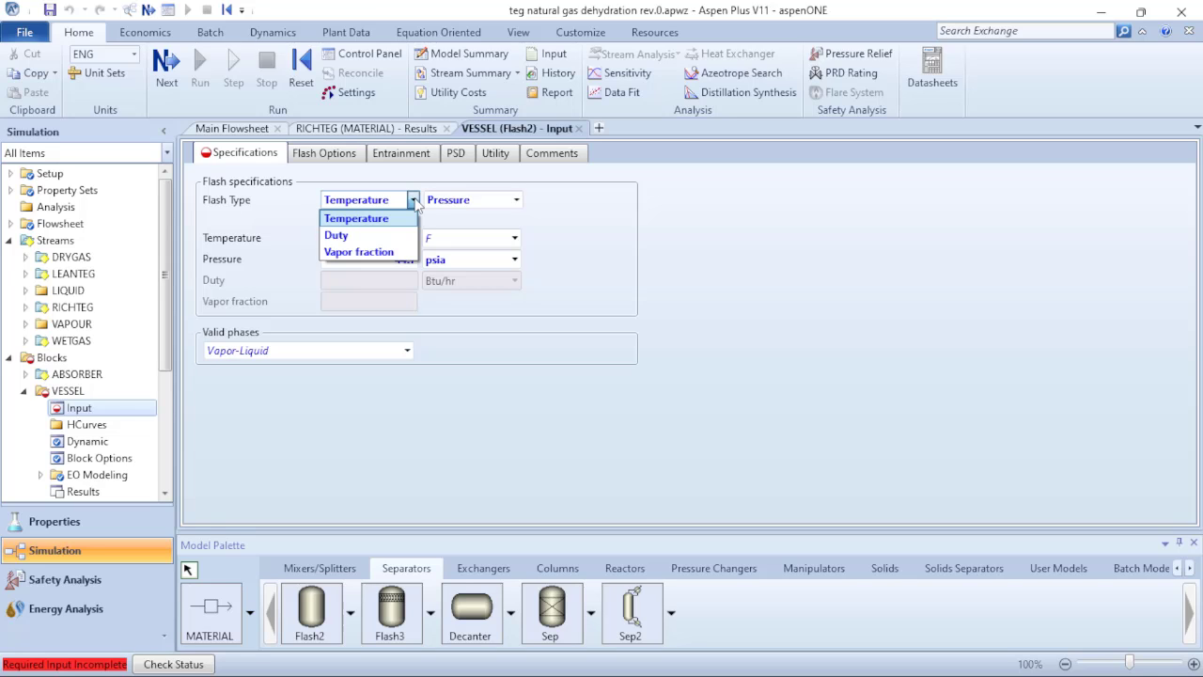
pyautogui.click(374, 235)
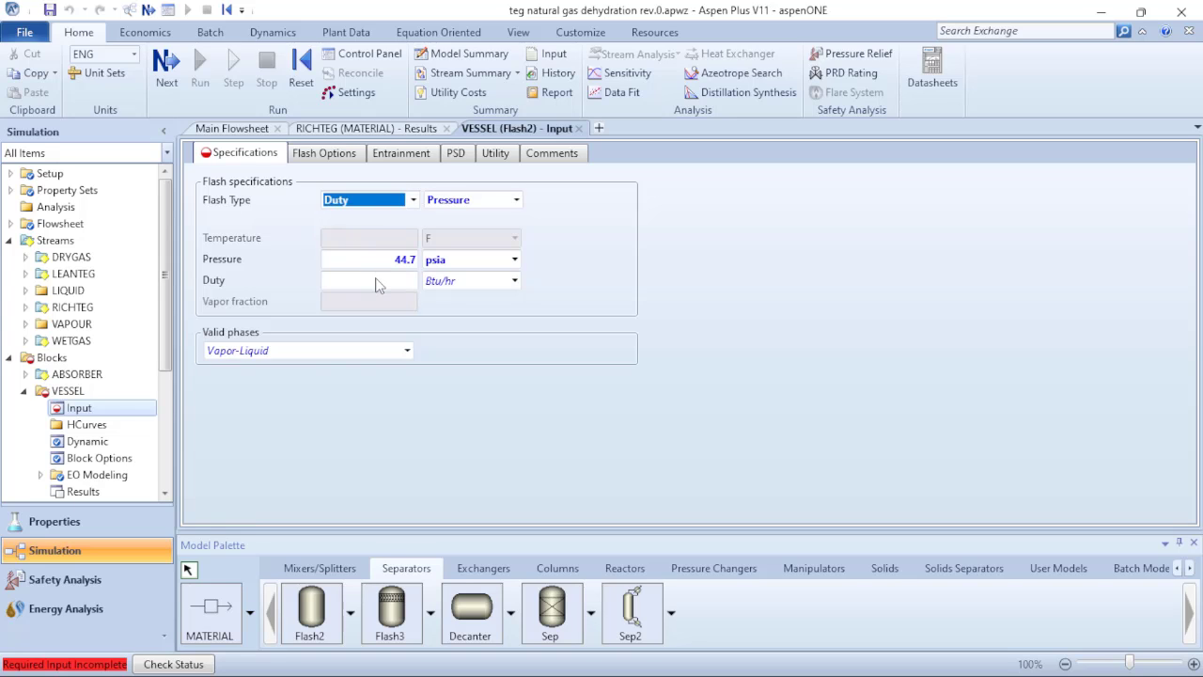
pyautogui.click(375, 280)
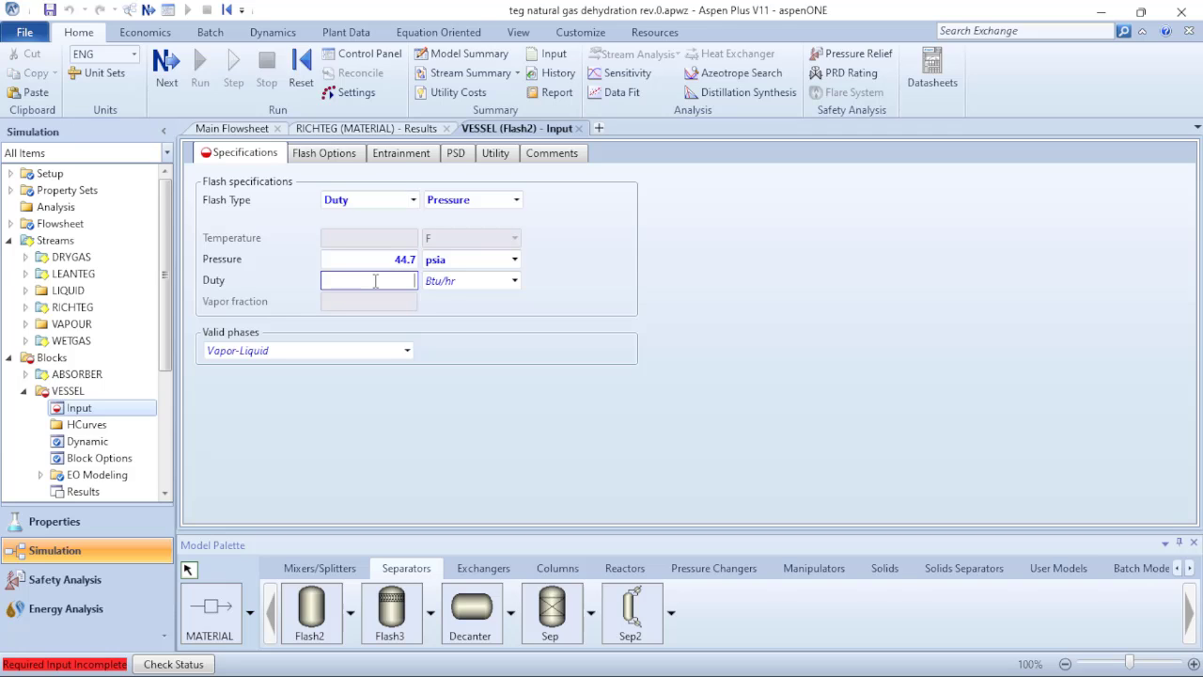
pyautogui.write('0')
pyautogui.press('Return')
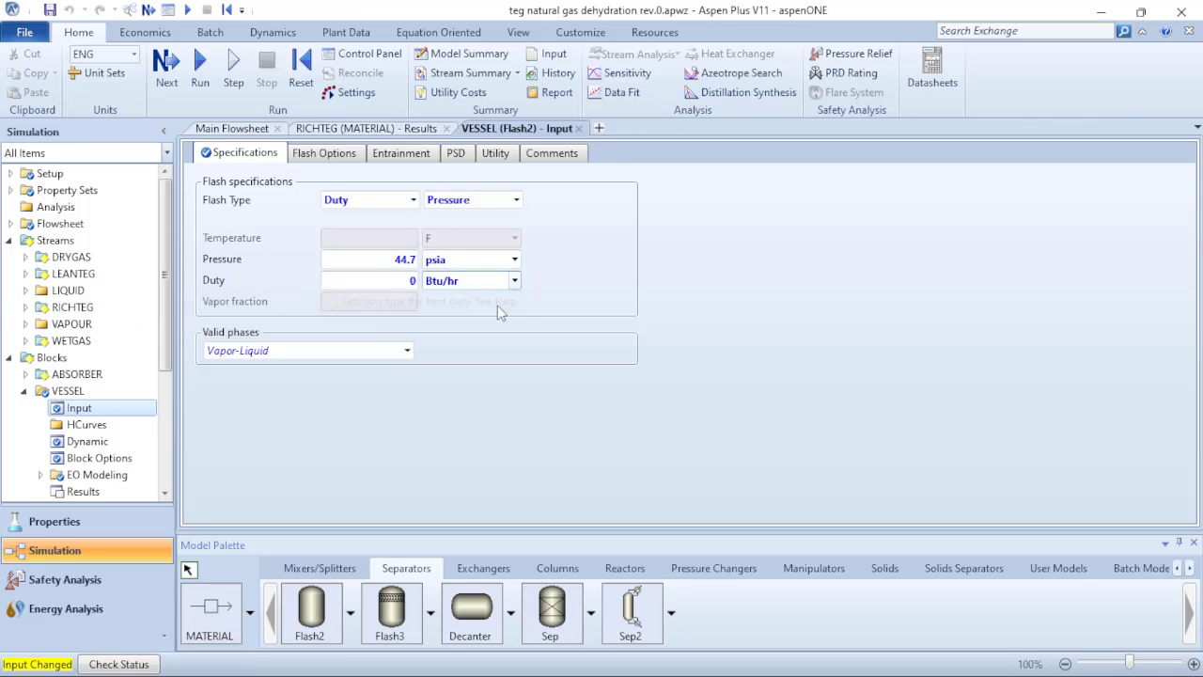
# - Confirm the input is complete, run the simulation with no errors, and go back to the main flowsheet
pyautogui.click(165, 66)
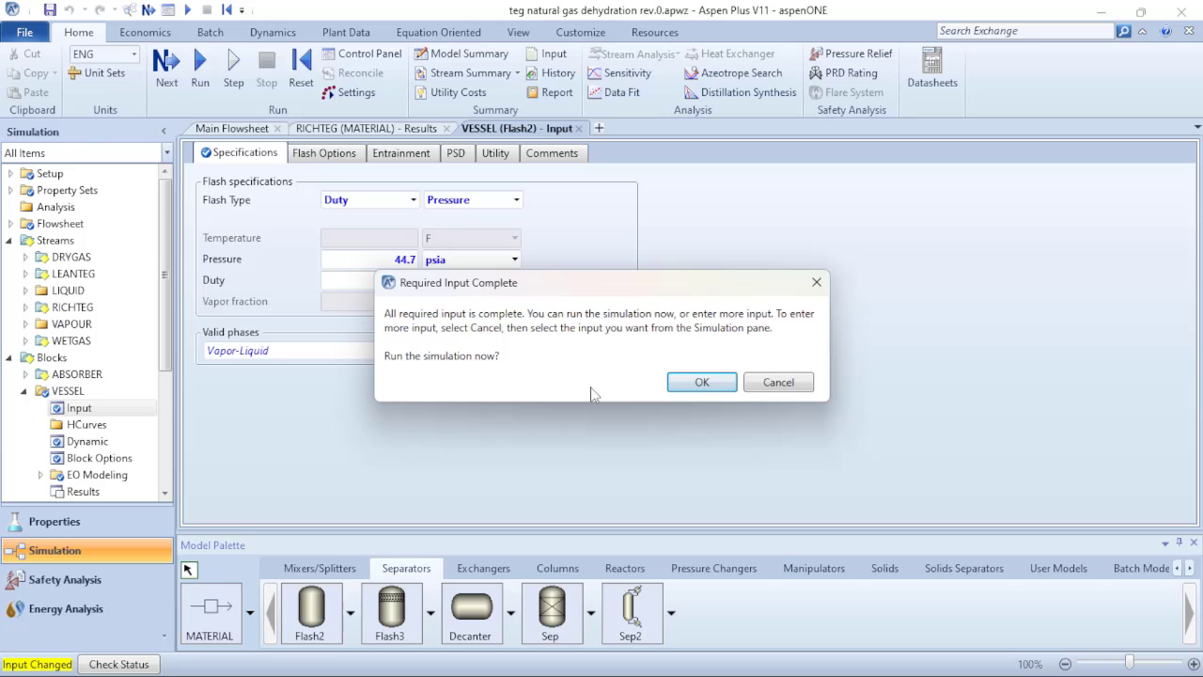
pyautogui.click(701, 384)
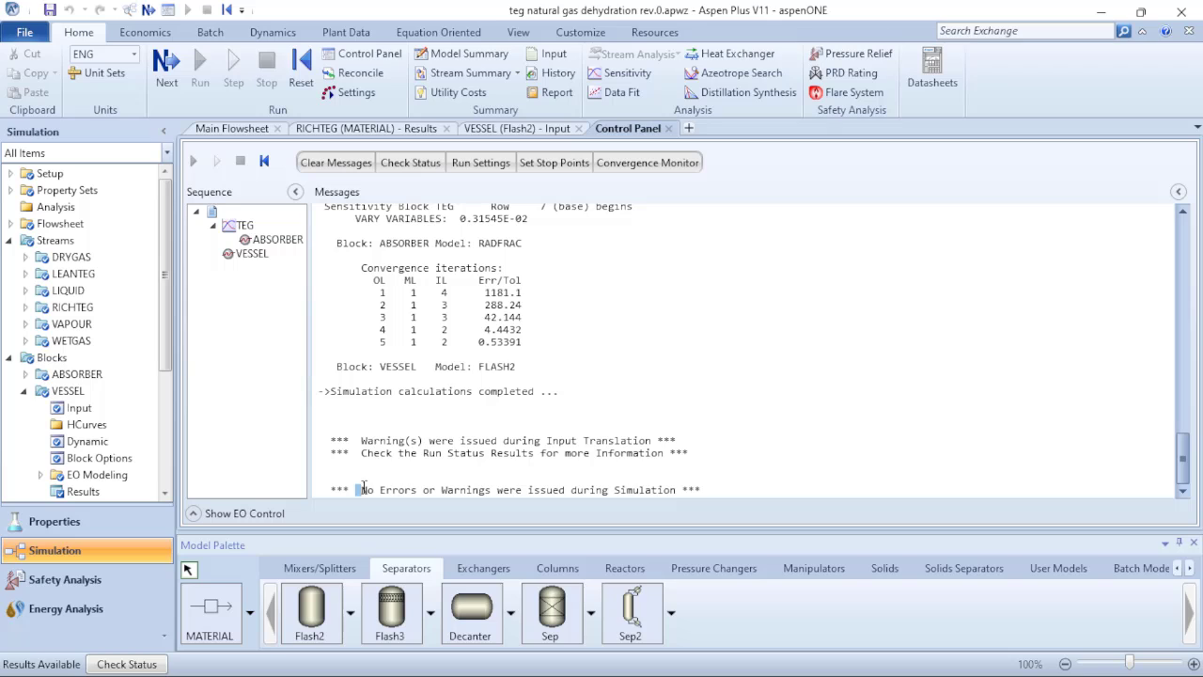
pyautogui.moveTo(364, 489); pyautogui.dragTo(696, 484)
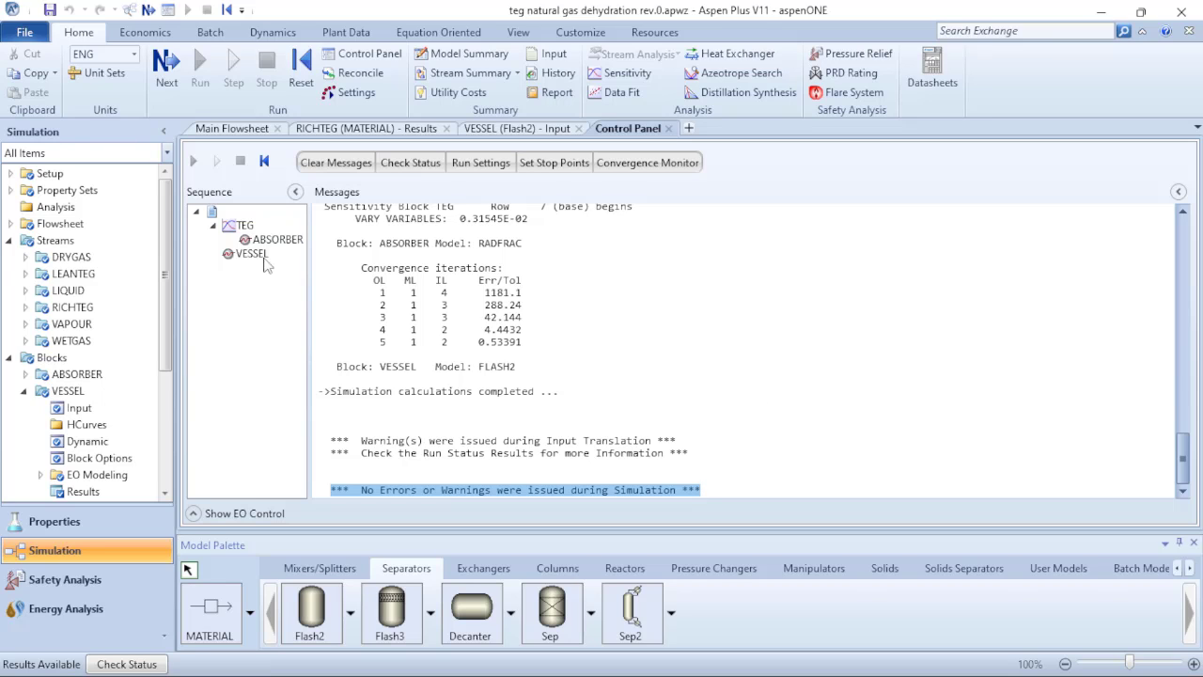
pyautogui.click(233, 129)
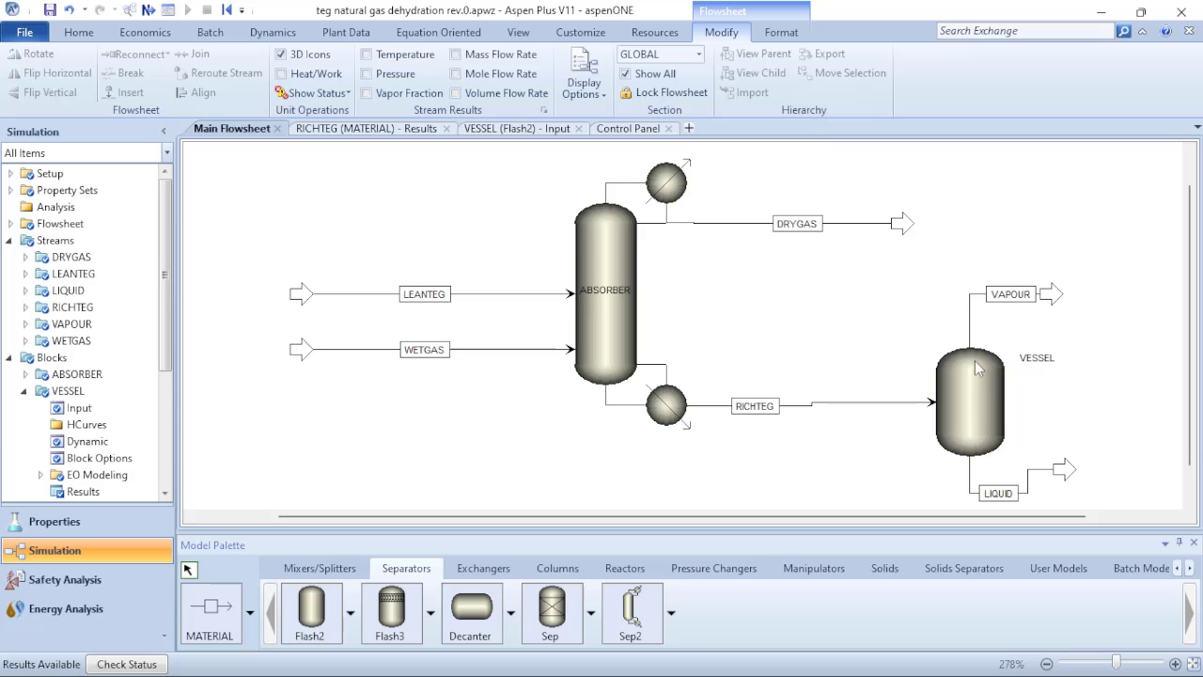
# - Move the LIQUID stream lower and VAPOUR right beside VESSEL, and re-centre the VAPOUR label
pyautogui.moveTo(1069, 472); pyautogui.dragTo(1076, 499)
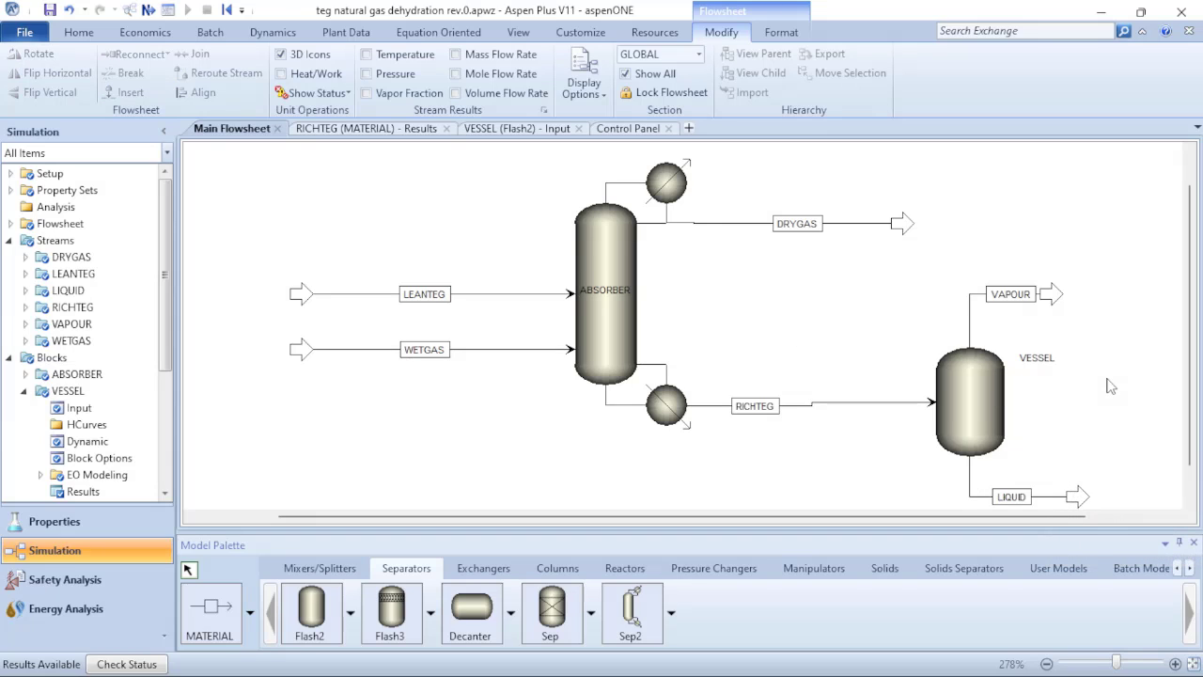
pyautogui.click(1060, 297)
pyautogui.moveTo(1060, 297); pyautogui.dragTo(1075, 298)
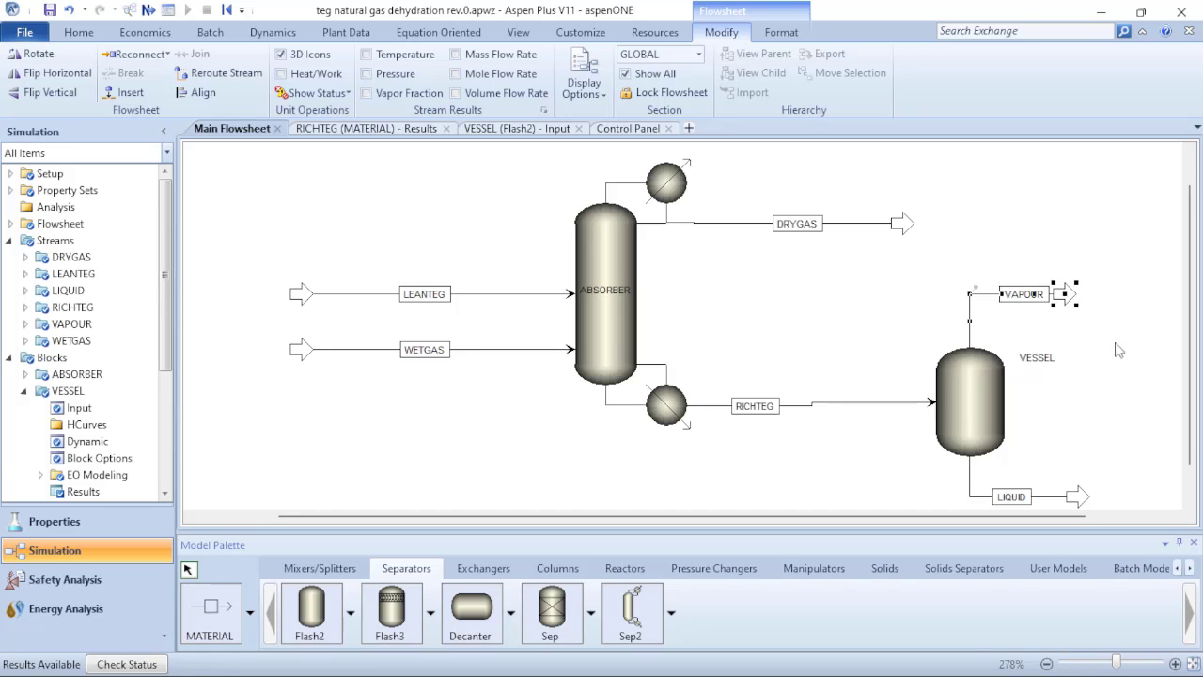
pyautogui.click(1117, 372)
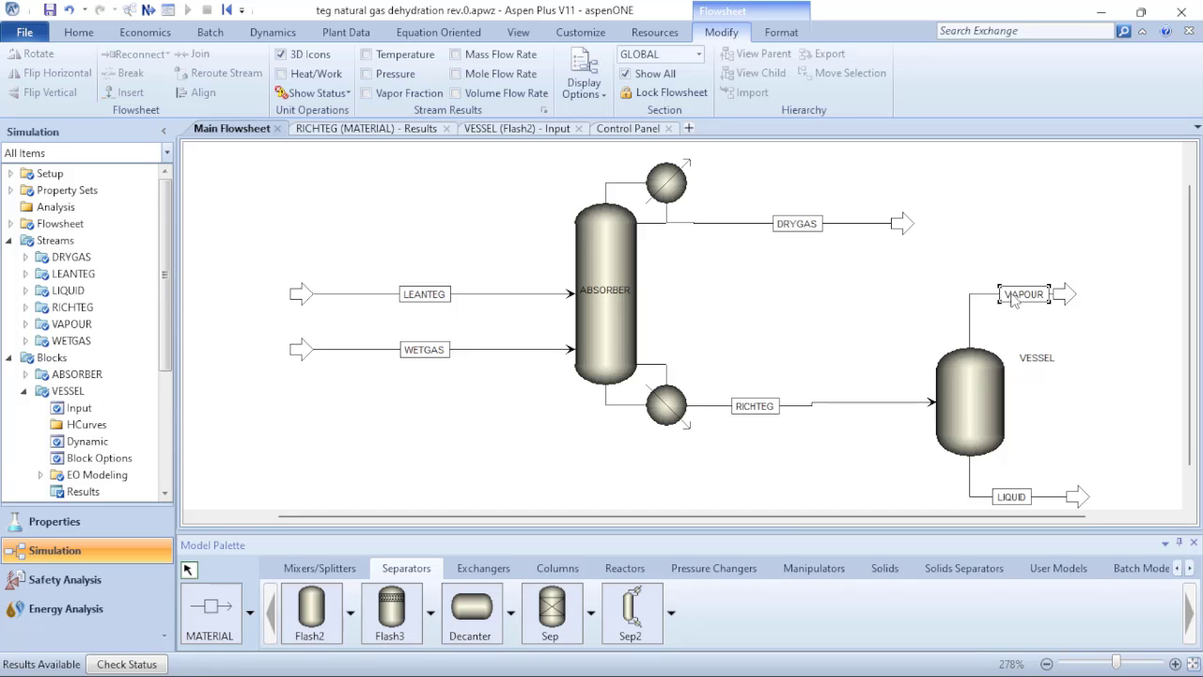
pyautogui.moveTo(1014, 299); pyautogui.dragTo(1000, 299)
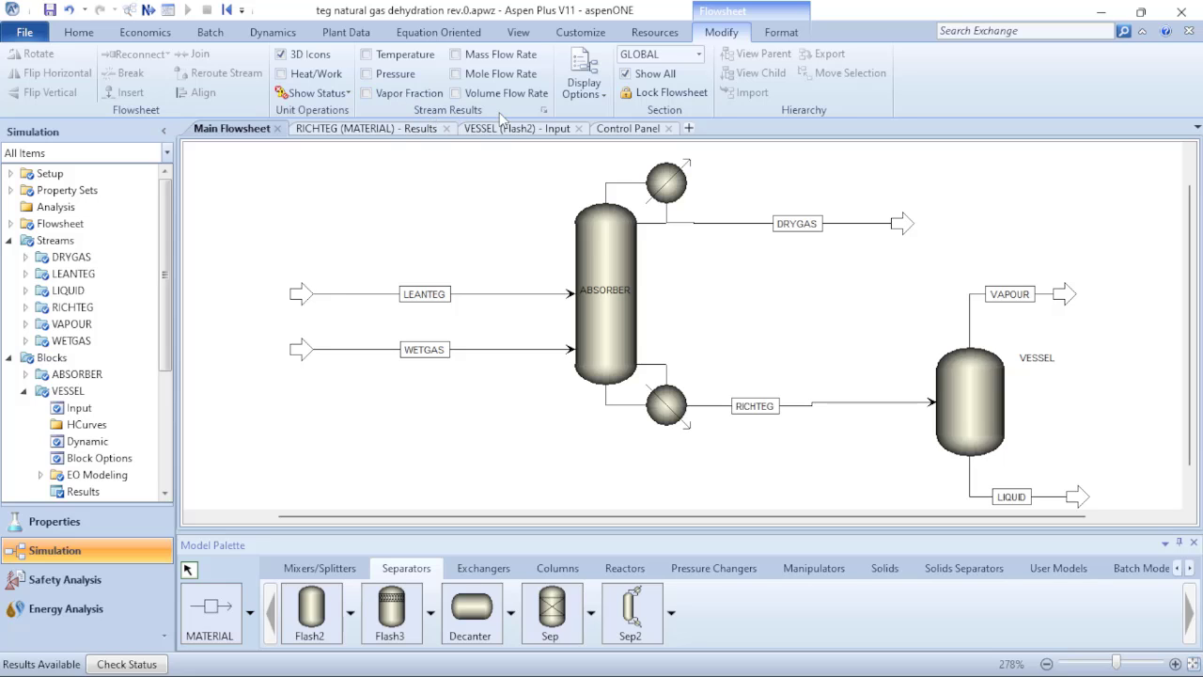
# - Turn on Temperature and Pressure stream labels, bring the legend into view, and zoom to fit
pyautogui.click(367, 56)
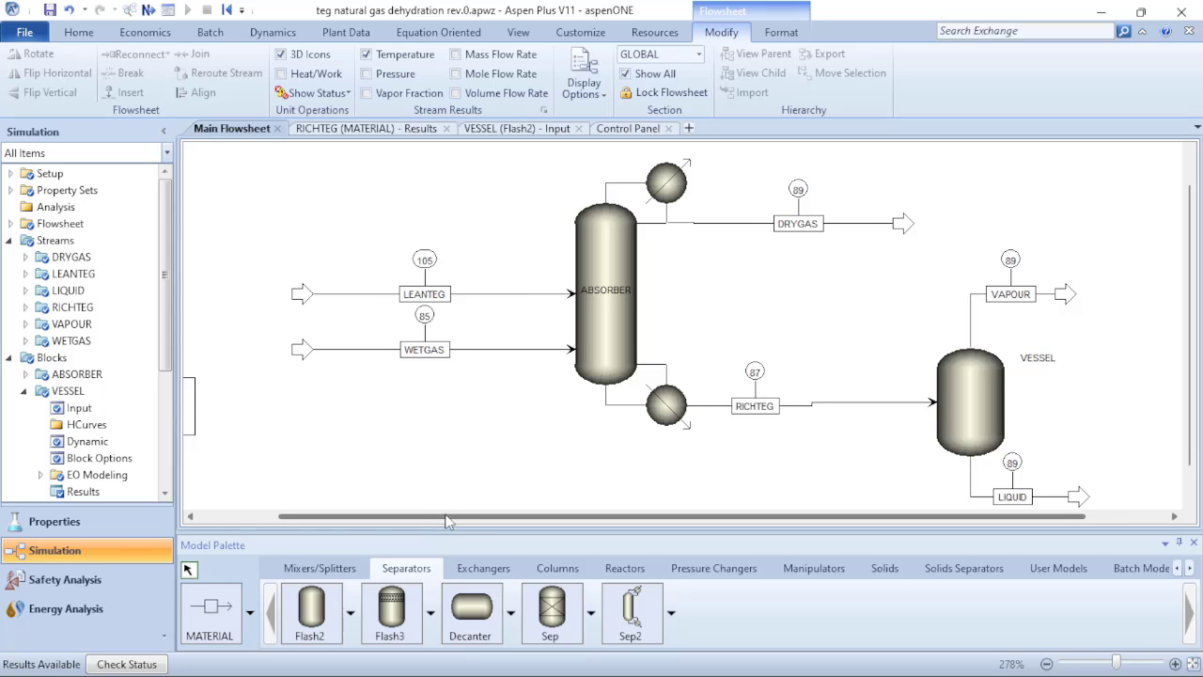
pyautogui.hscroll(-2, 447, 521)
pyautogui.moveTo(235, 419); pyautogui.dragTo(571, 434)
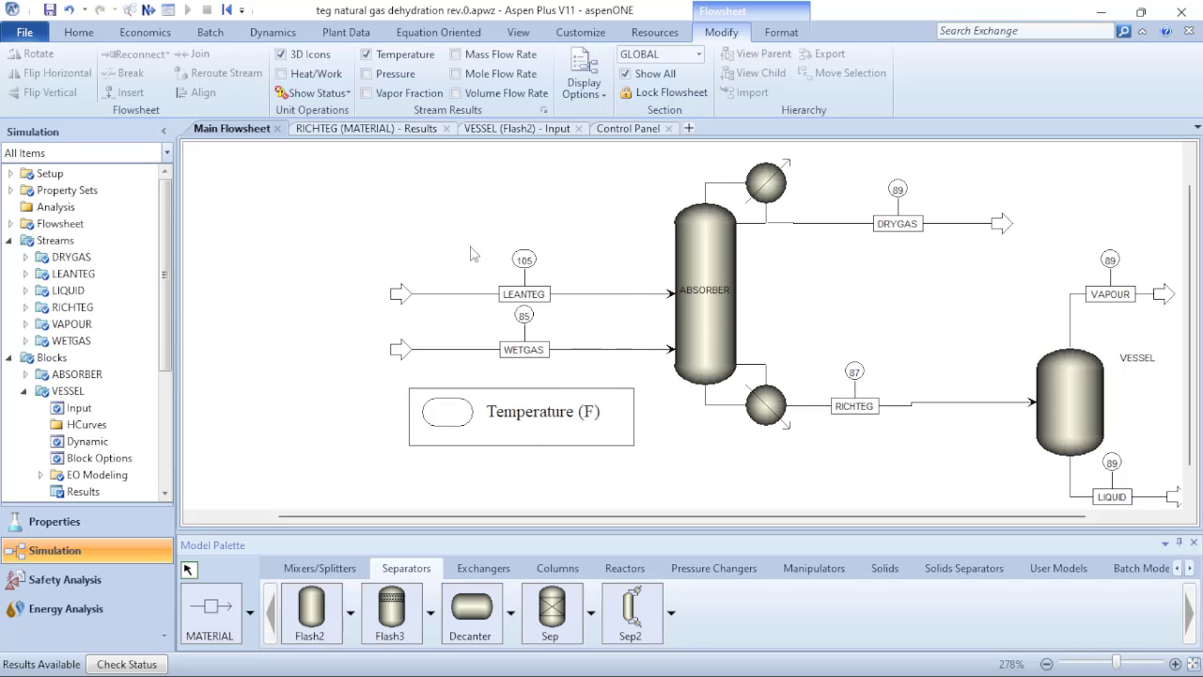
pyautogui.click(366, 74)
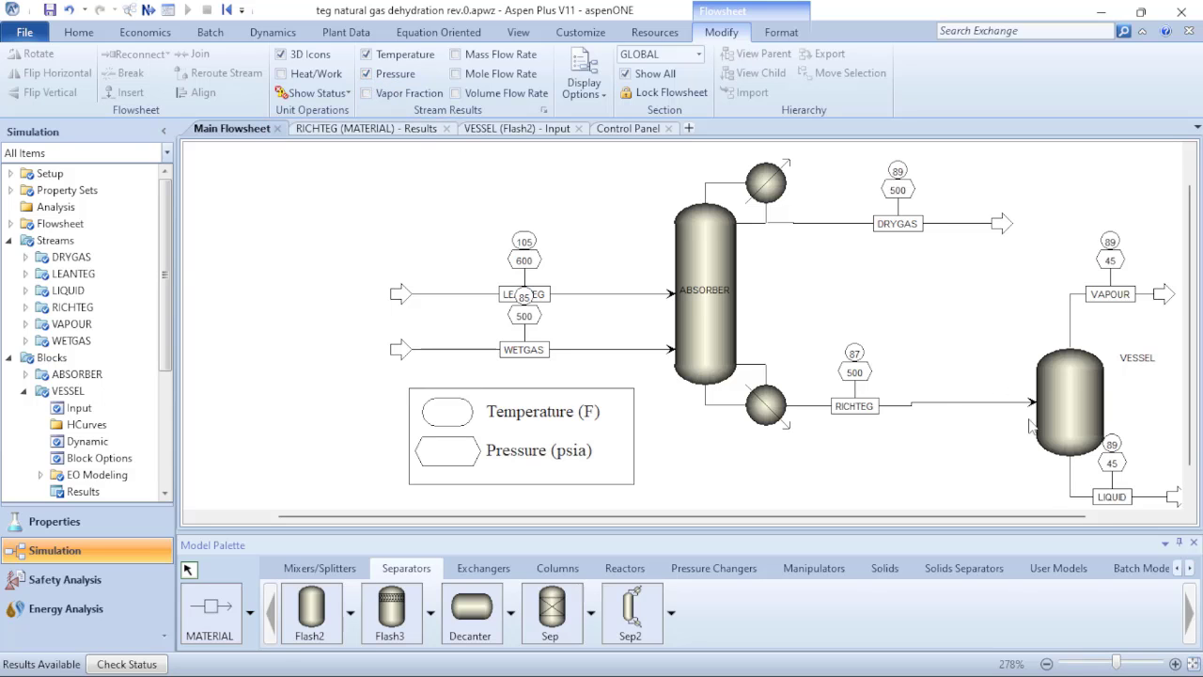
pyautogui.click(1192, 664)
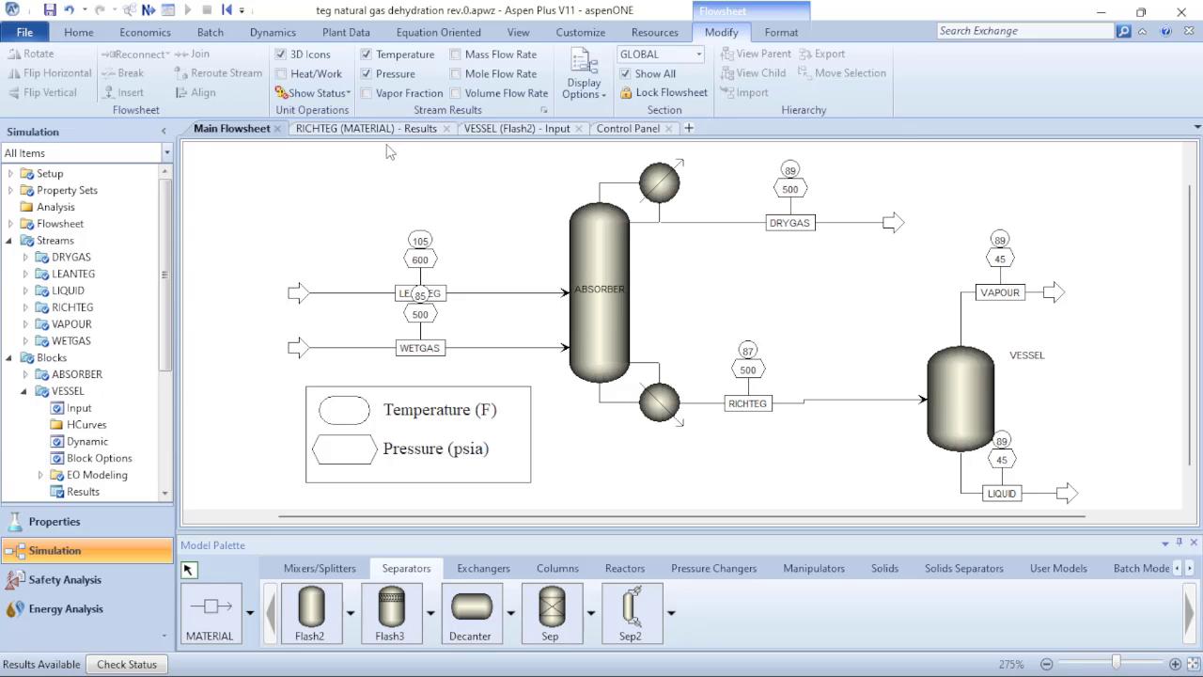
# - Enable Mass Flow Rate labels, showing VAPOUR at 15 and LIQUID at 29065 lb/hr
pyautogui.click(455, 55)
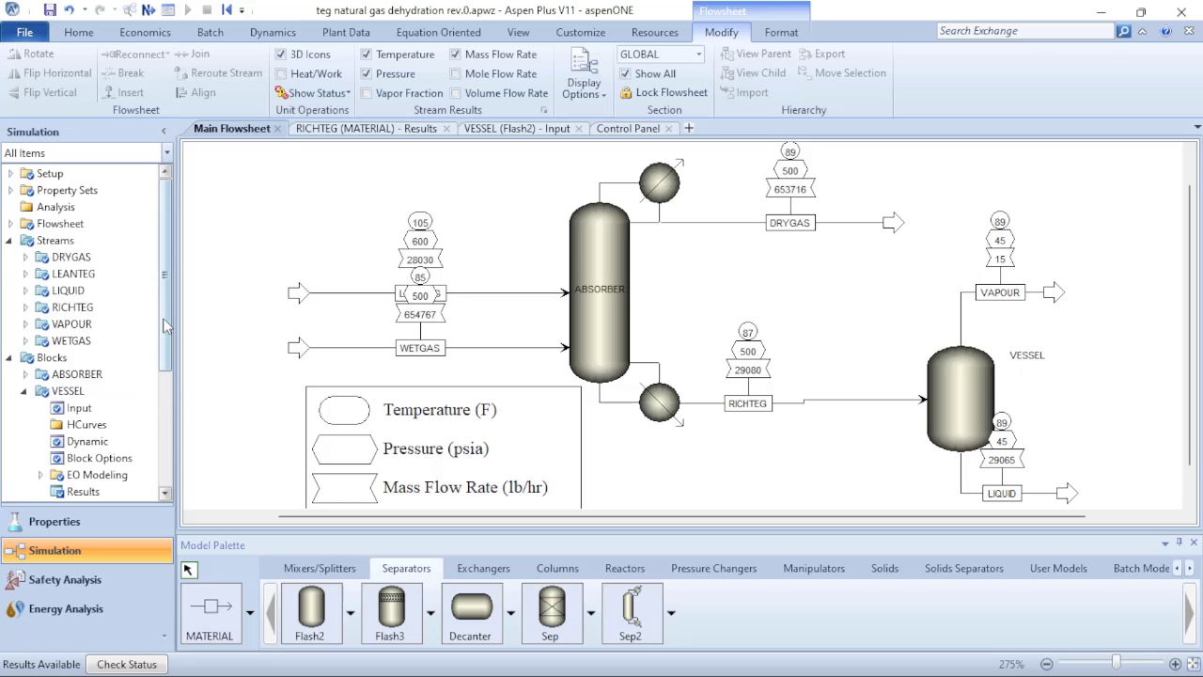
pyautogui.moveTo(164, 325); pyautogui.dragTo(163, 402)
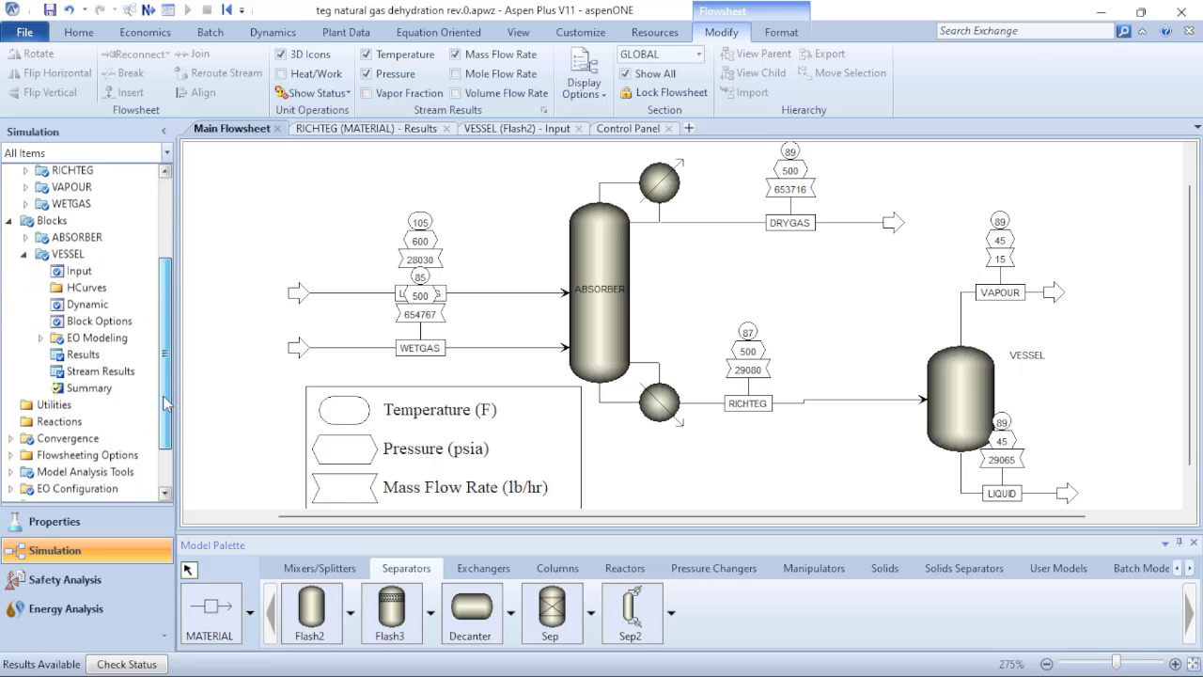
# - Open VESSEL's Stream Results and expand Mole Fractions for RICHTEG, LIQUID and VAPOUR
pyautogui.doubleClick(100, 372)
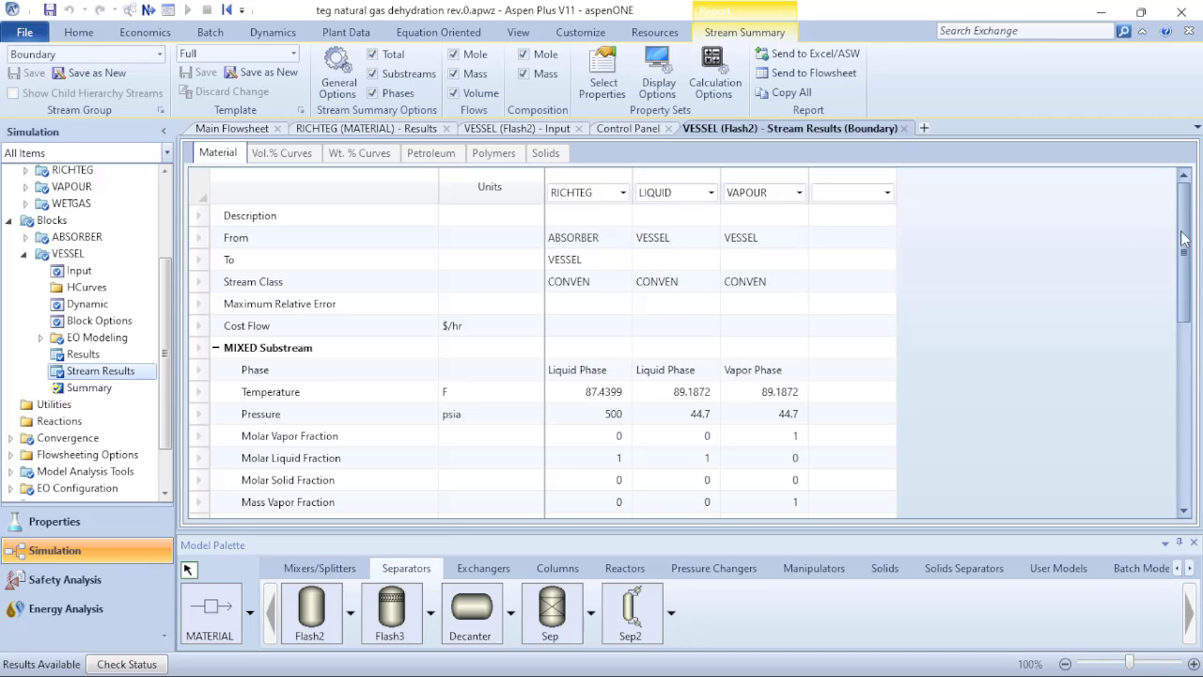
pyautogui.moveTo(1184, 244); pyautogui.dragTo(1183, 411)
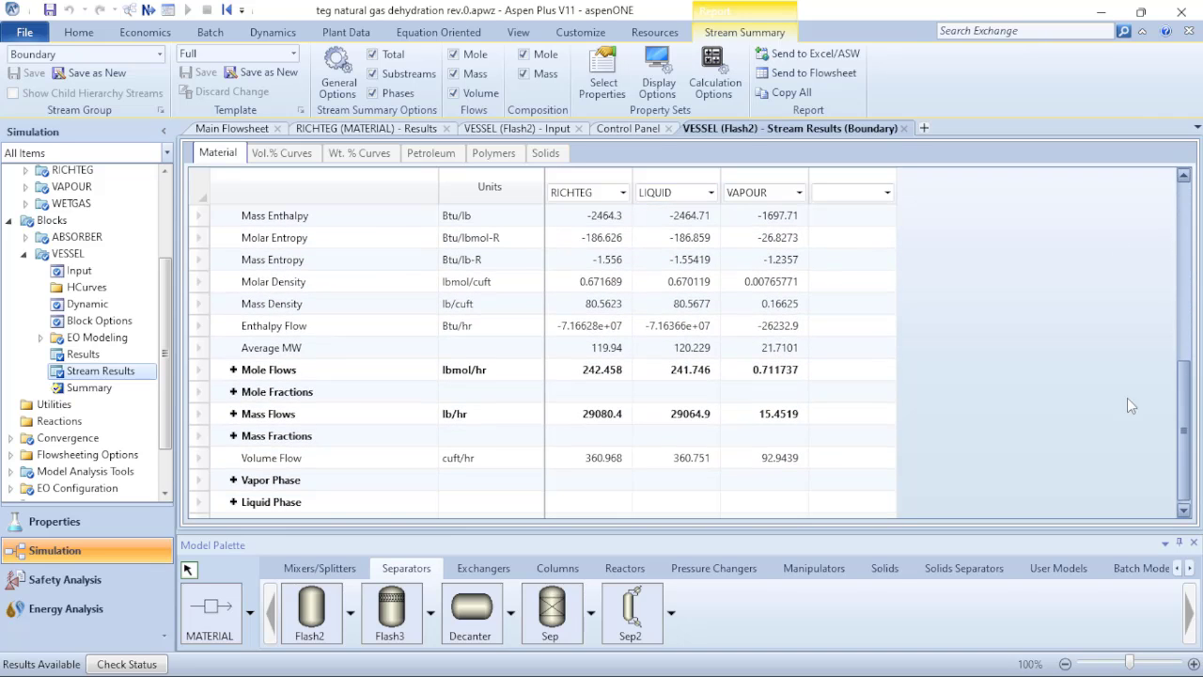
pyautogui.click(233, 392)
pyautogui.click(233, 392)
pyautogui.scroll(-1, 753, 388)
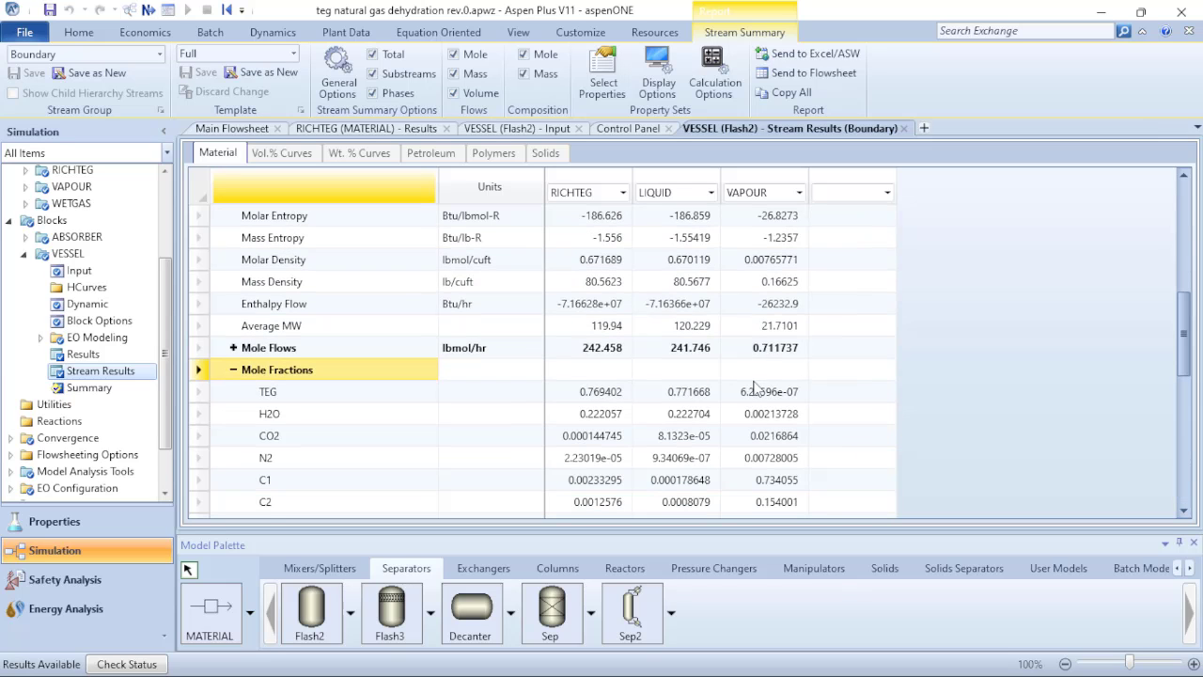
pyautogui.scroll(-5, 753, 389)
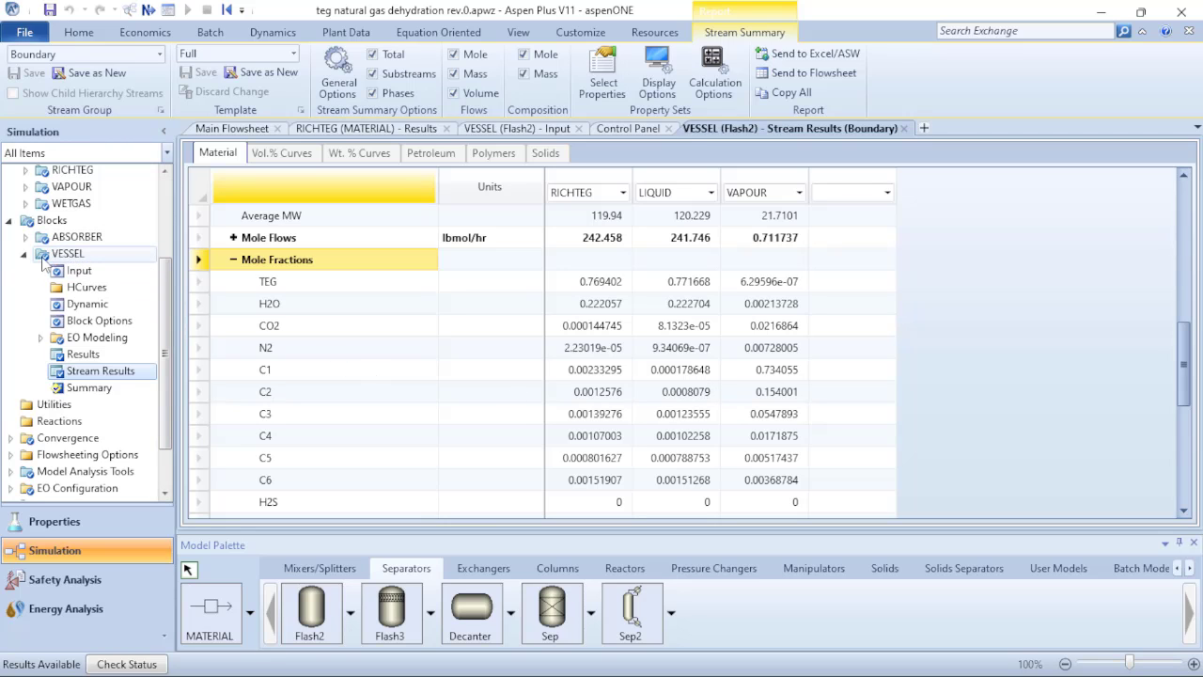
pyautogui.moveTo(172, 301); pyautogui.dragTo(172, 212)
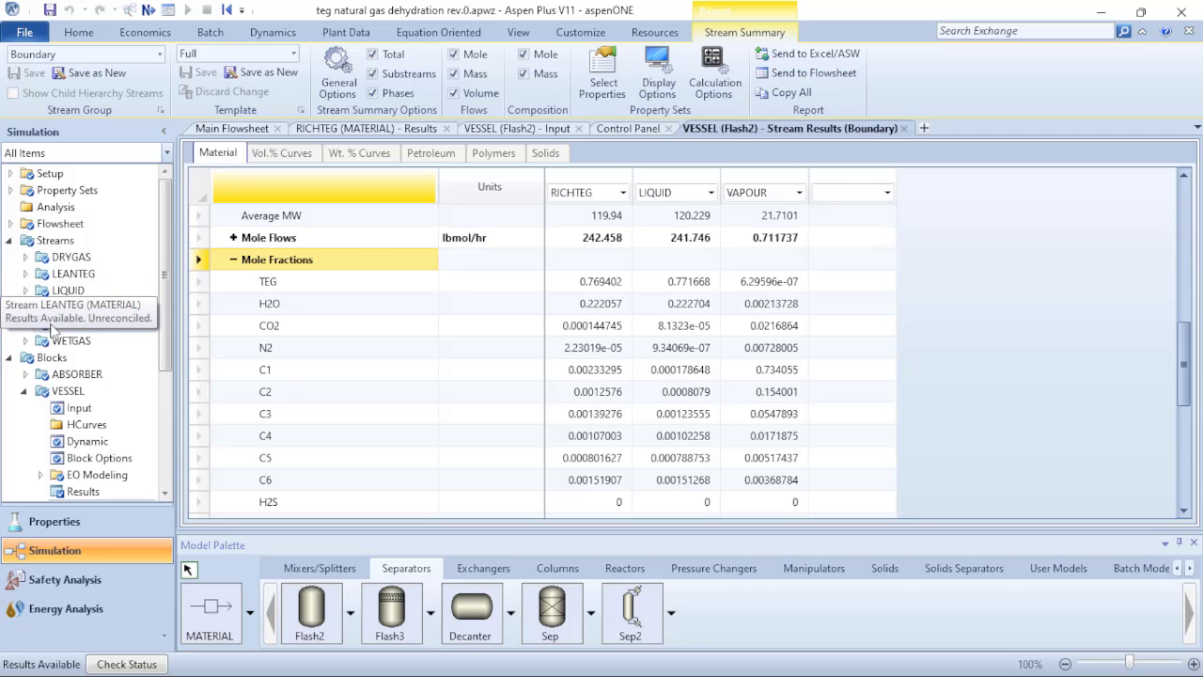
# - Open the VAPOUR stream's Results and expand Mole Fractions (0.00214 H2O, 0.734 C1)
pyautogui.click(25, 323)
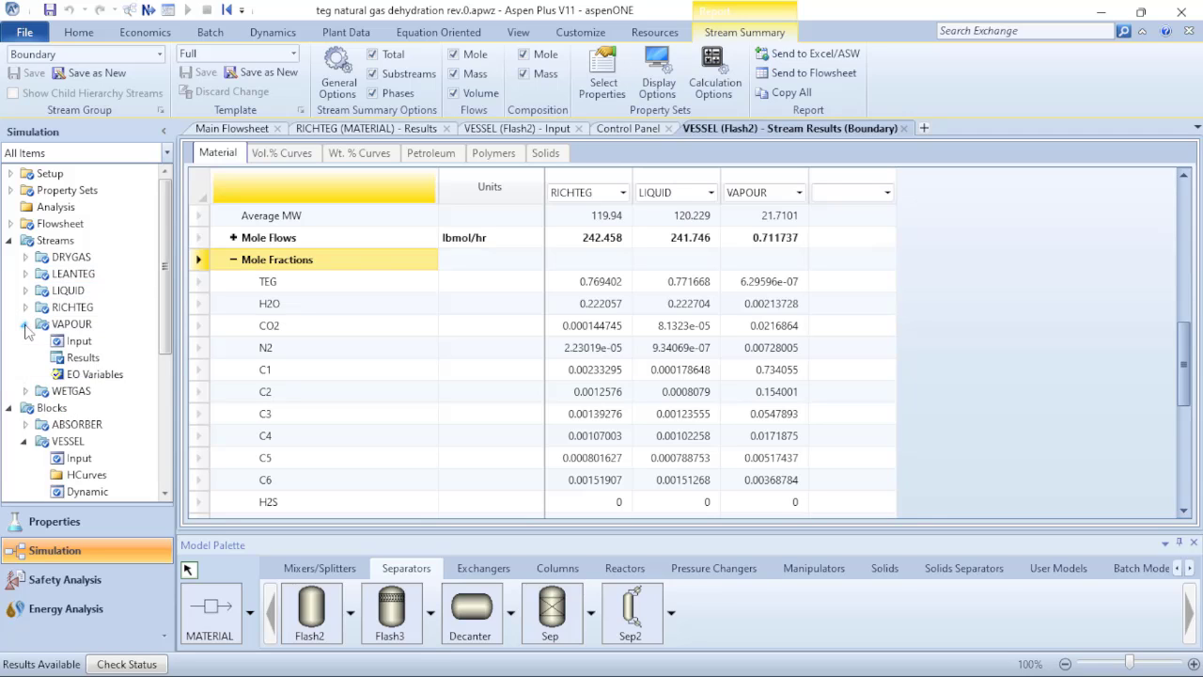
pyautogui.click(82, 358)
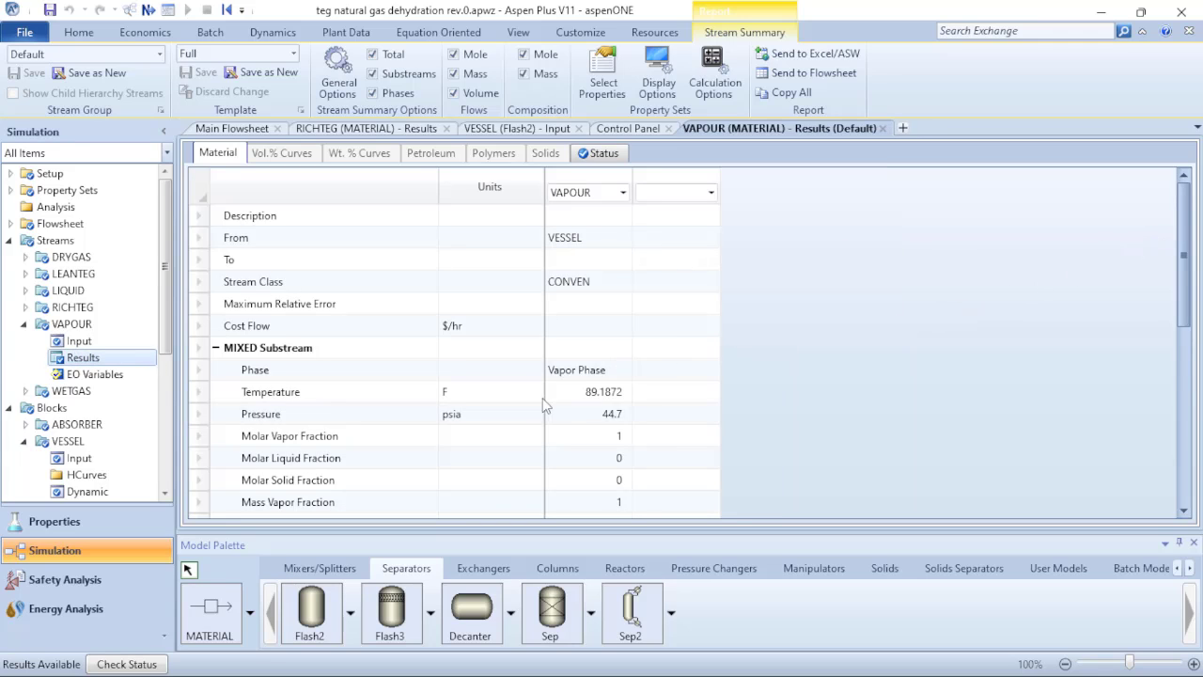
pyautogui.click(711, 192)
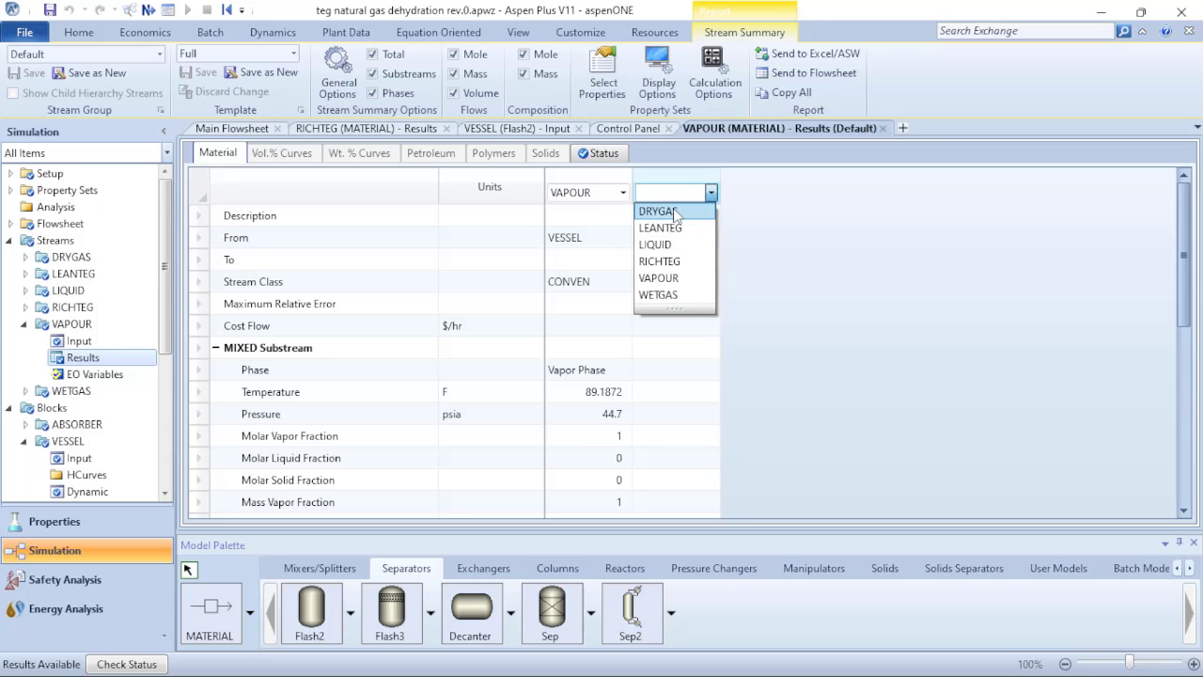
pyautogui.click(829, 317)
pyautogui.scroll(-6, 293, 404)
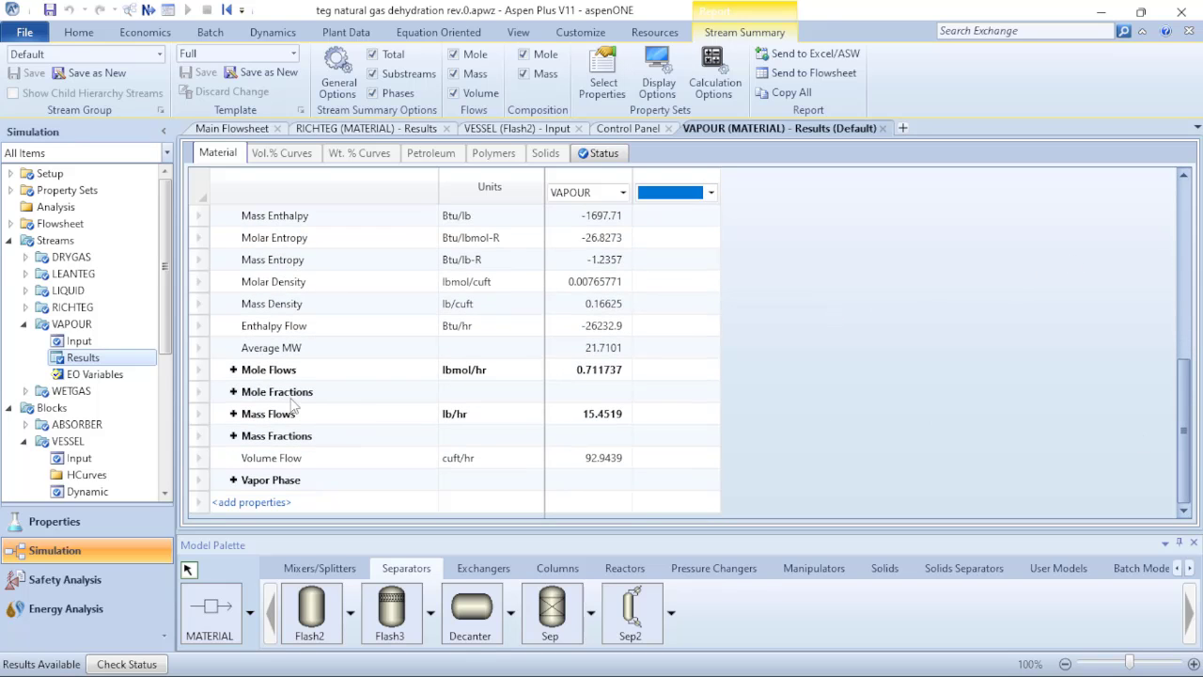
pyautogui.click(233, 391)
pyautogui.scroll(-3, 619, 416)
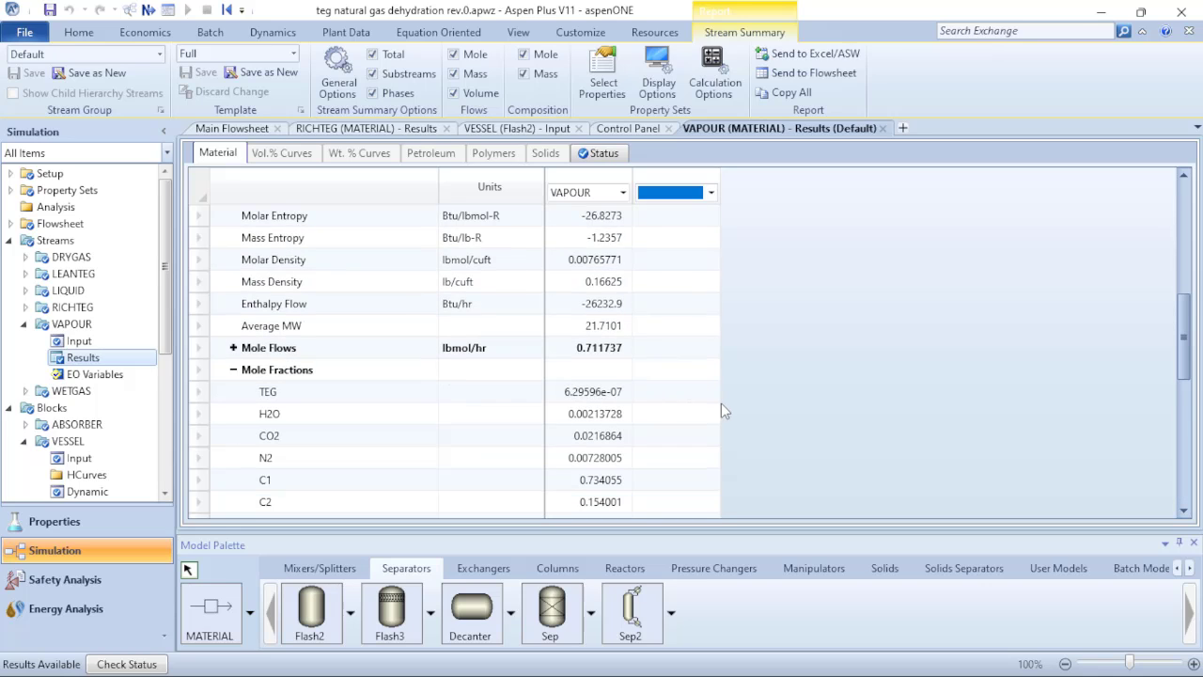